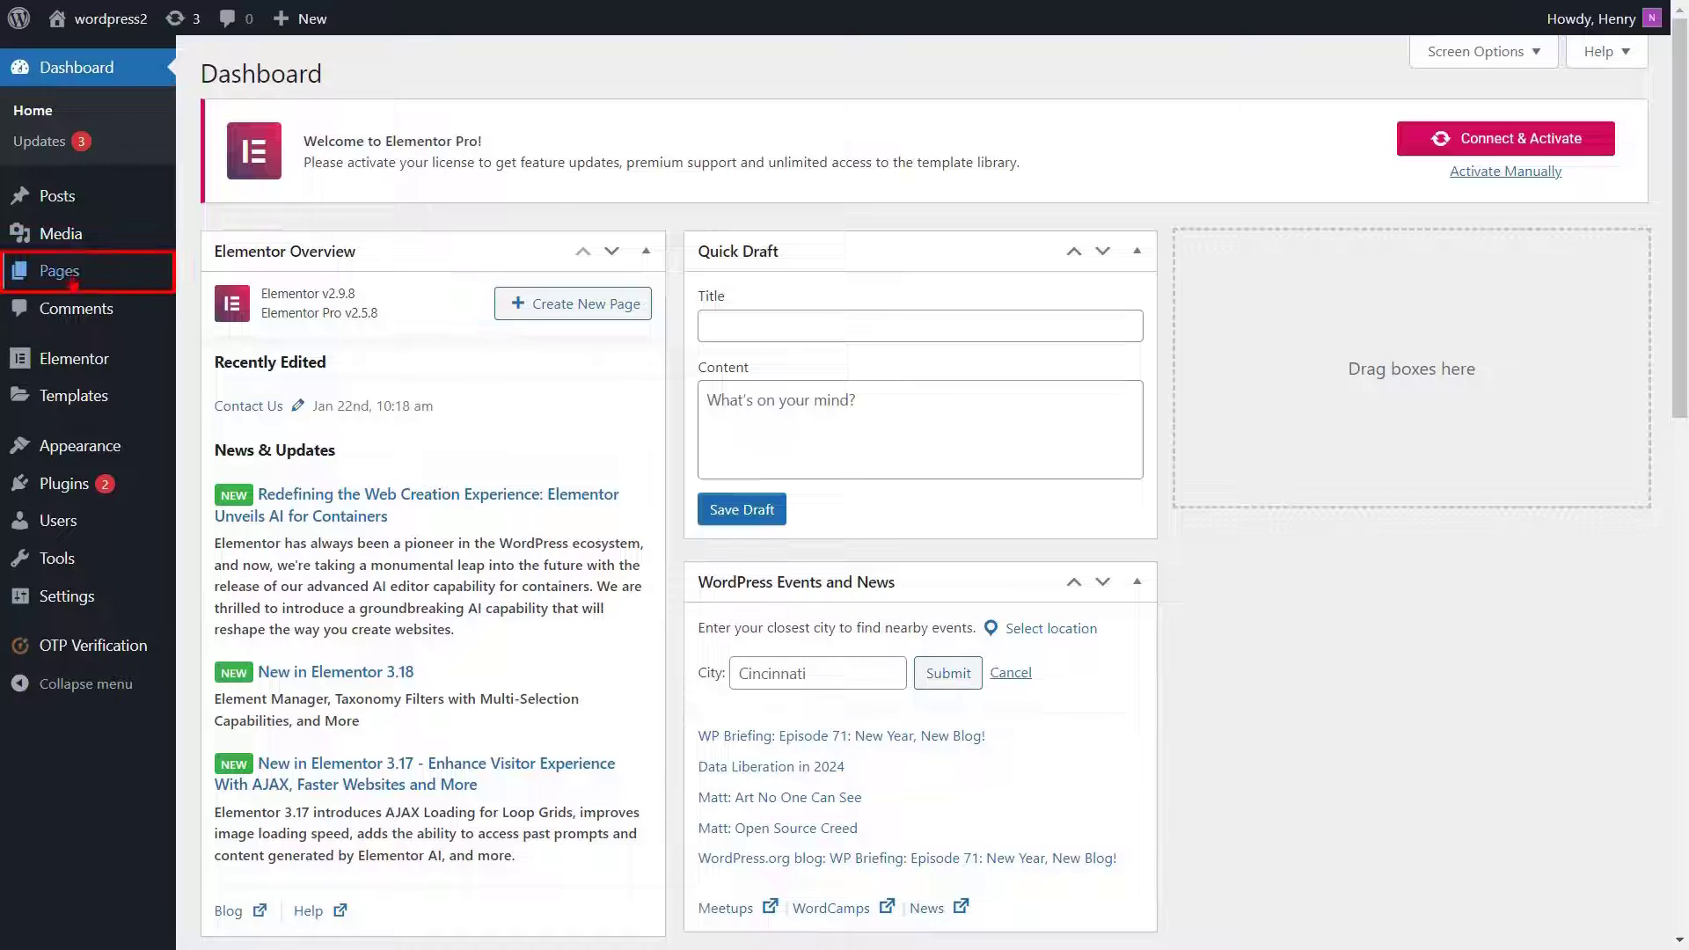
Step: From Pages > All Pages, open the Contact Us page in the Elementor editor
mouse_move(73, 280)
click(227, 275)
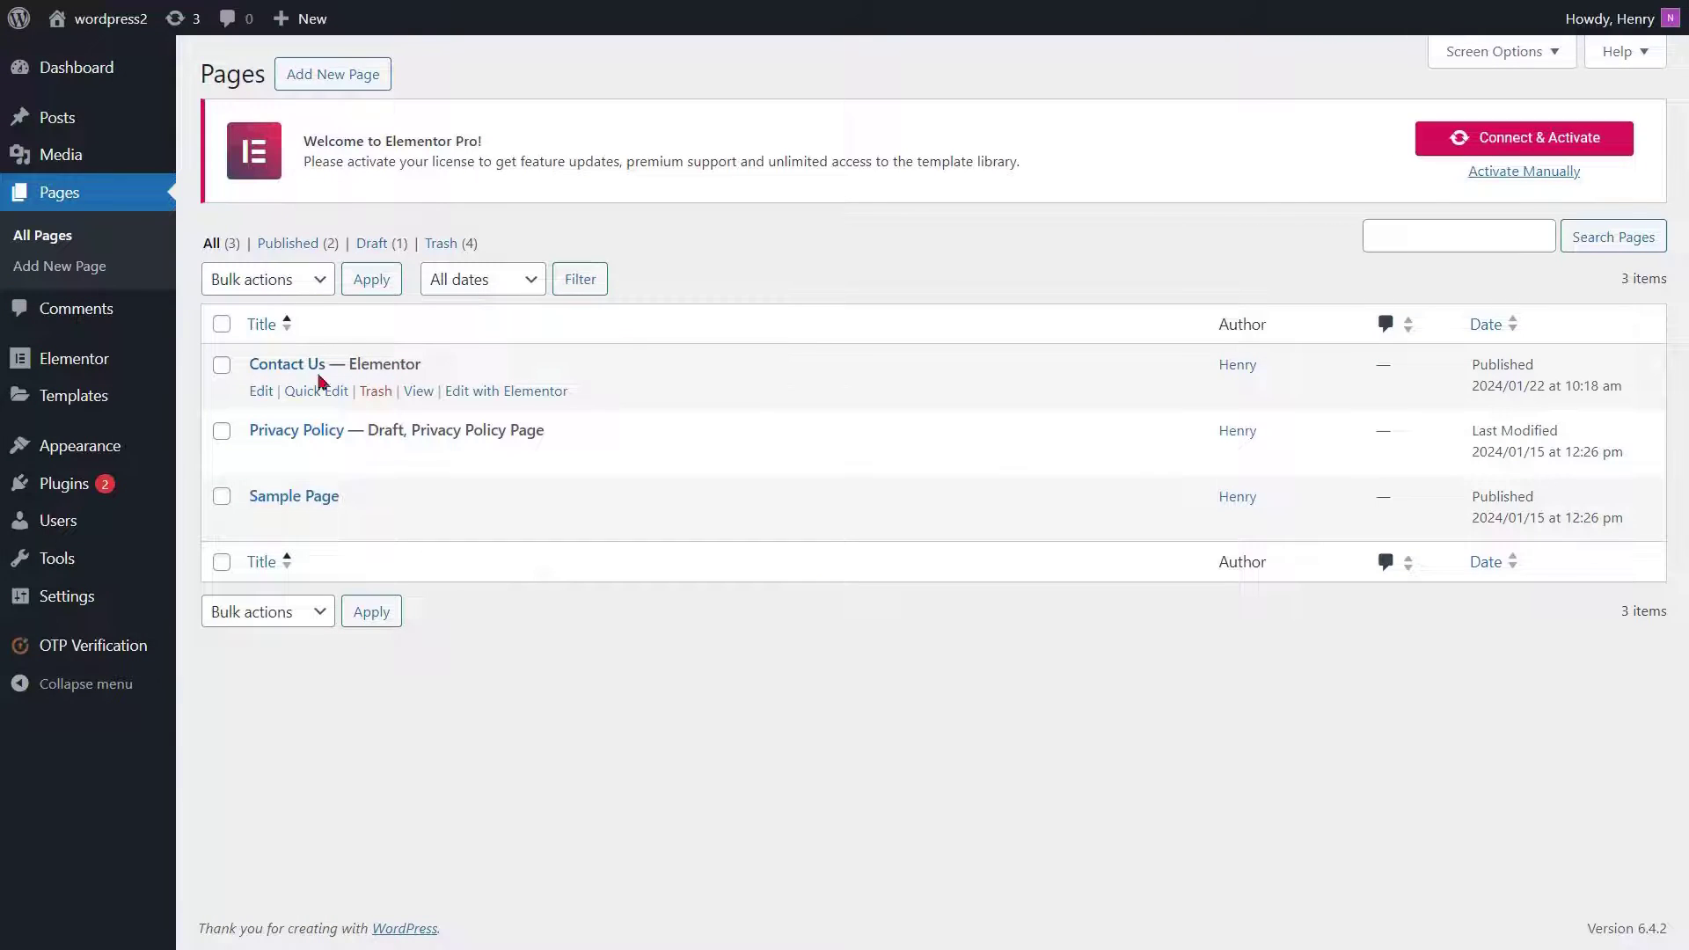
click(506, 392)
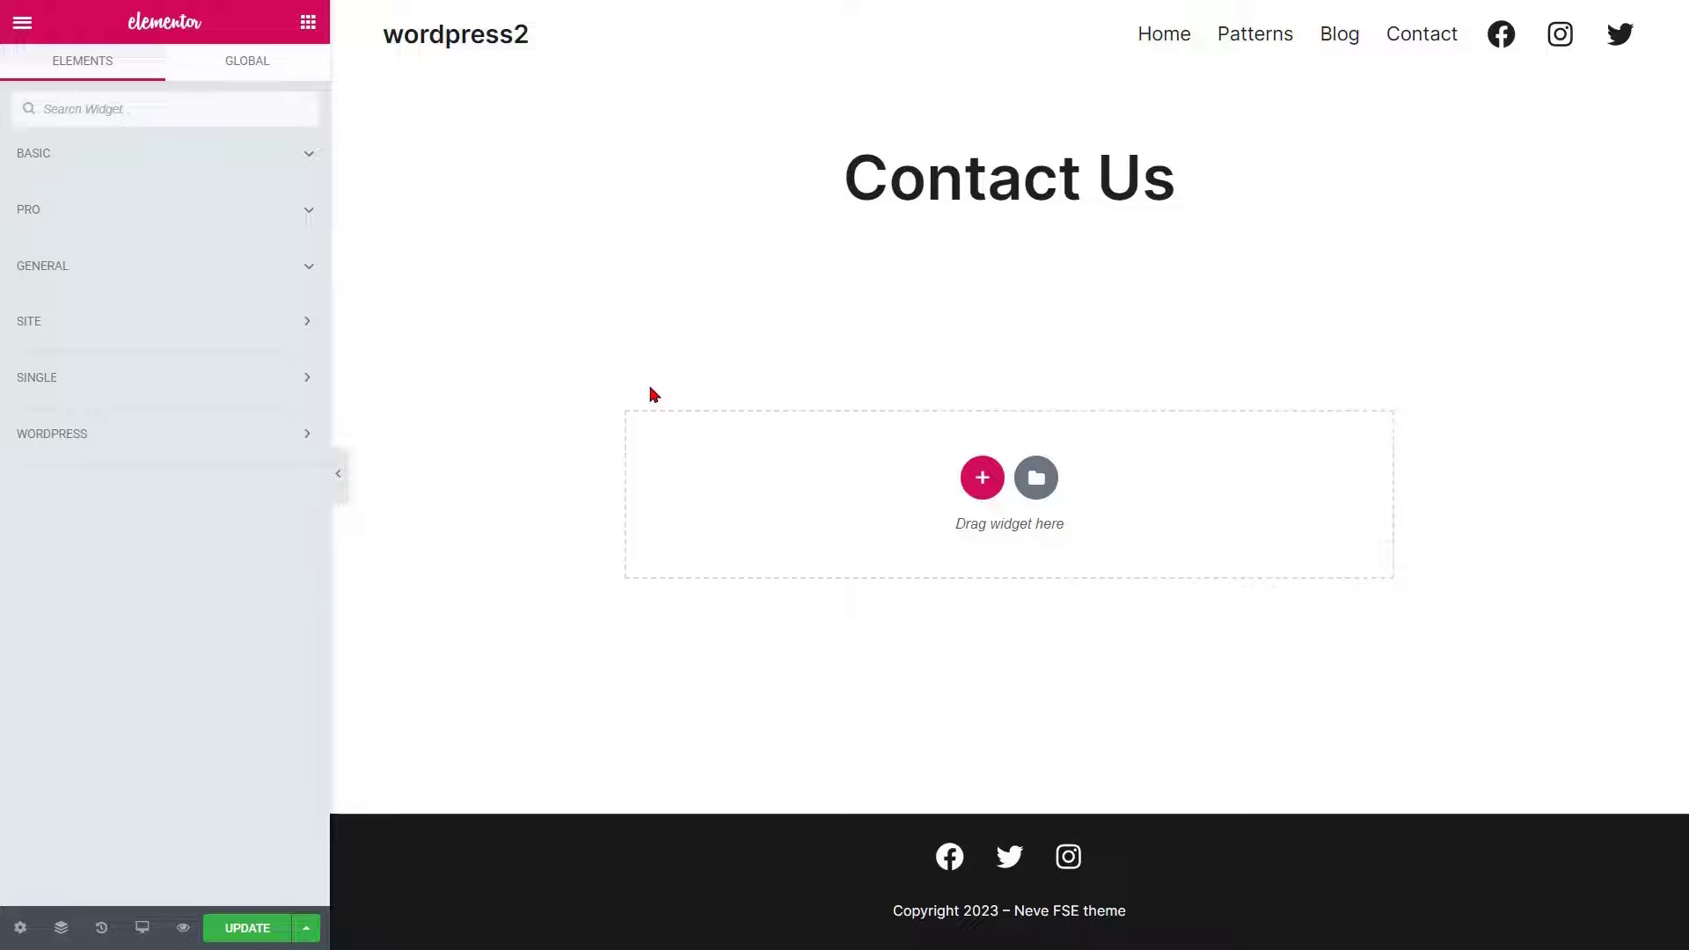
Step: Place the Pro Form widget on the Contact Us page and save the update
click(302, 211)
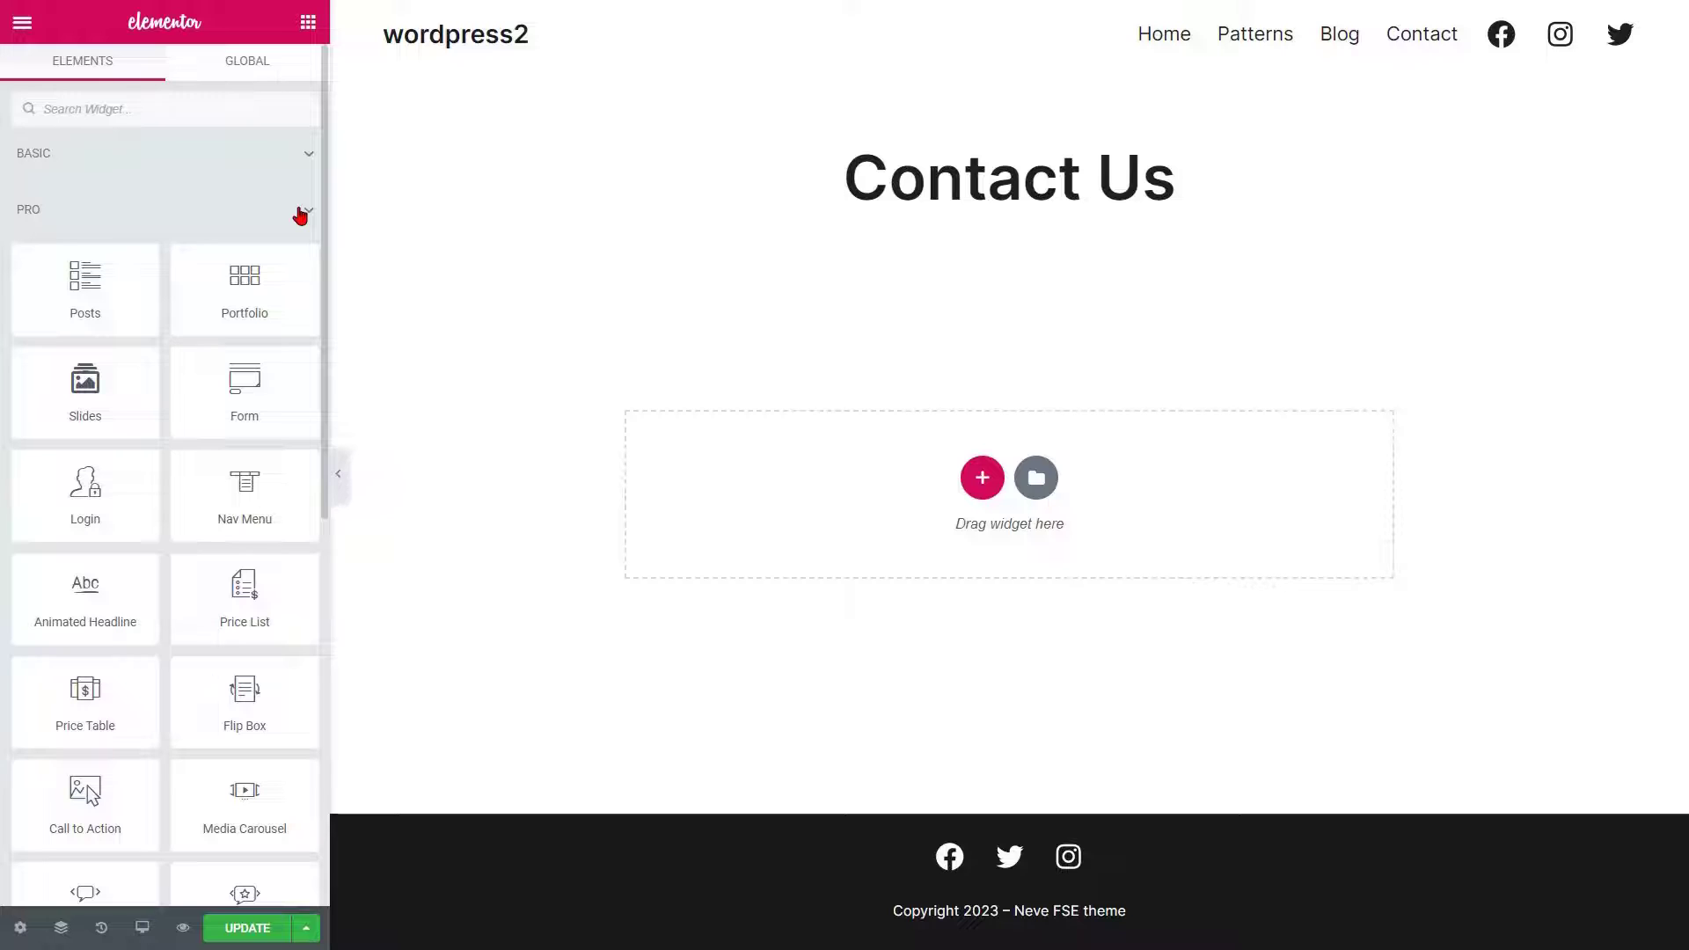
drag(238, 388, 978, 477)
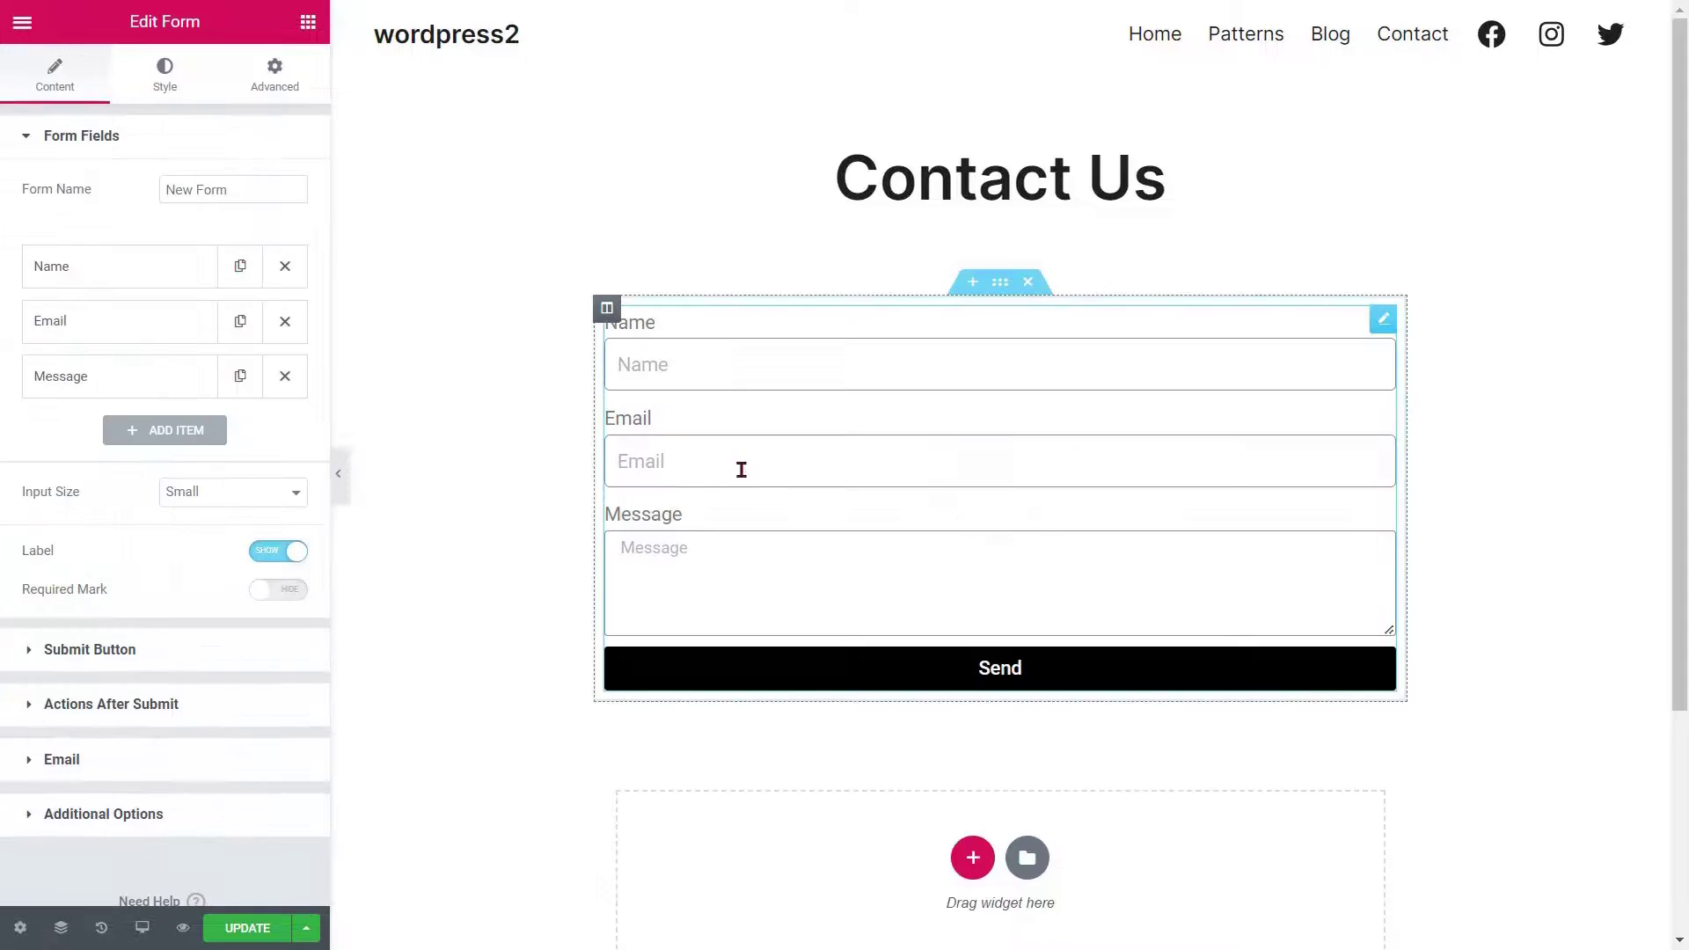
click(248, 938)
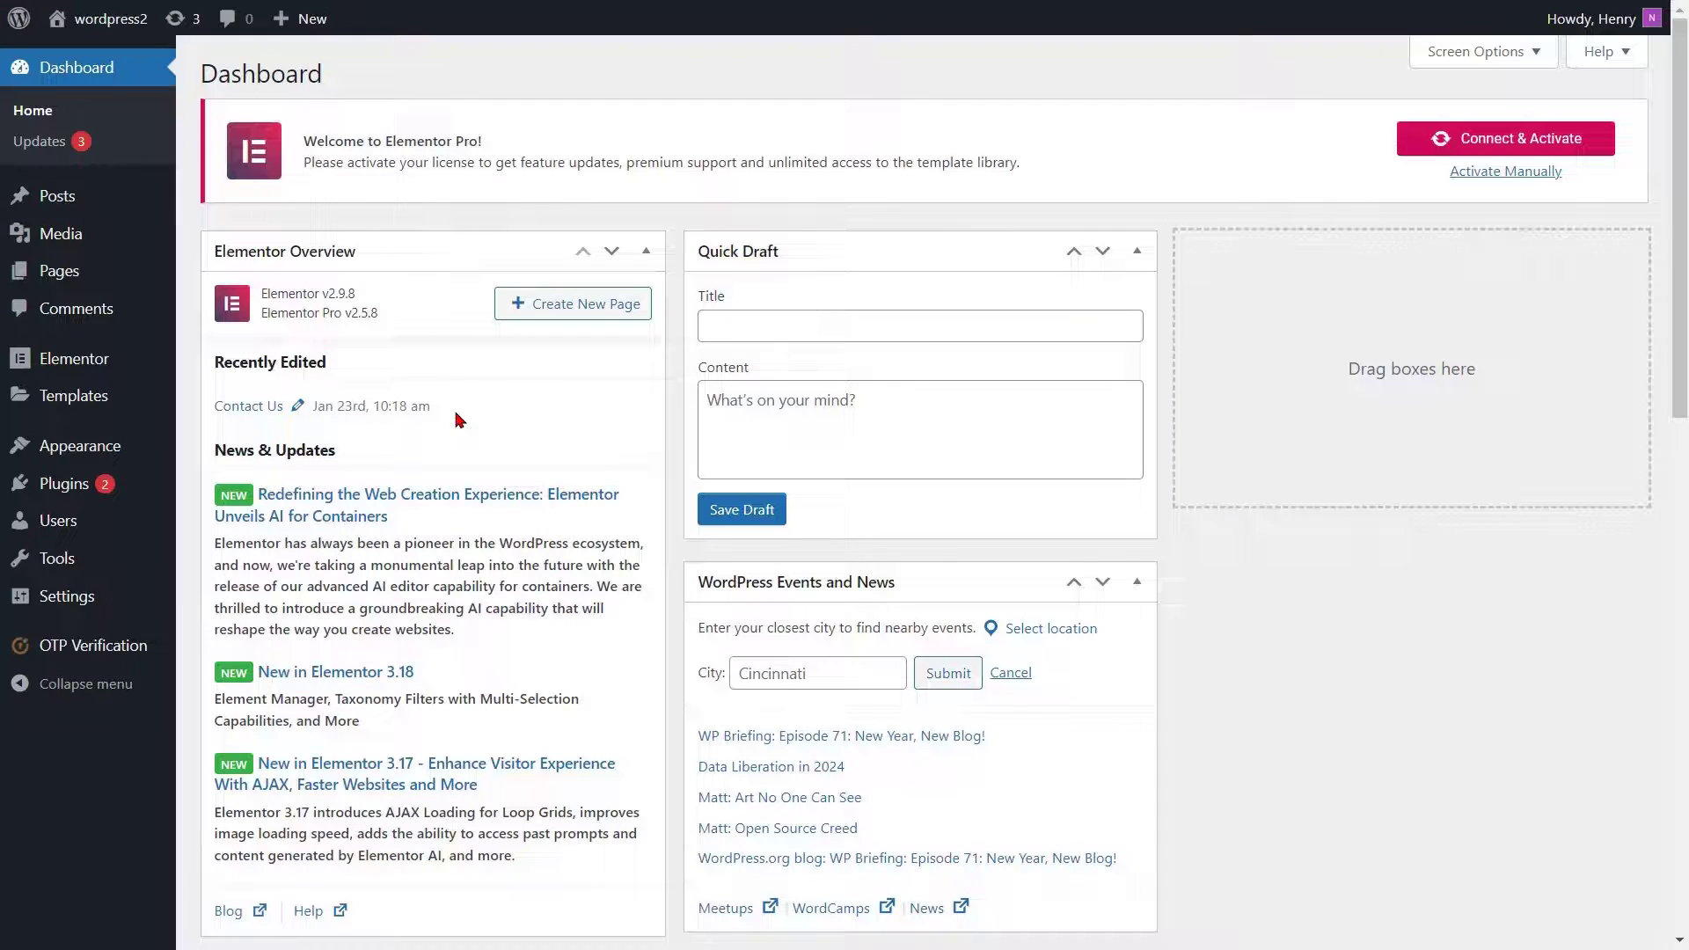
Step: In OTP Verification Forms, enable Elementor Pro Forms with Enable Phone Verification selected
click(75, 647)
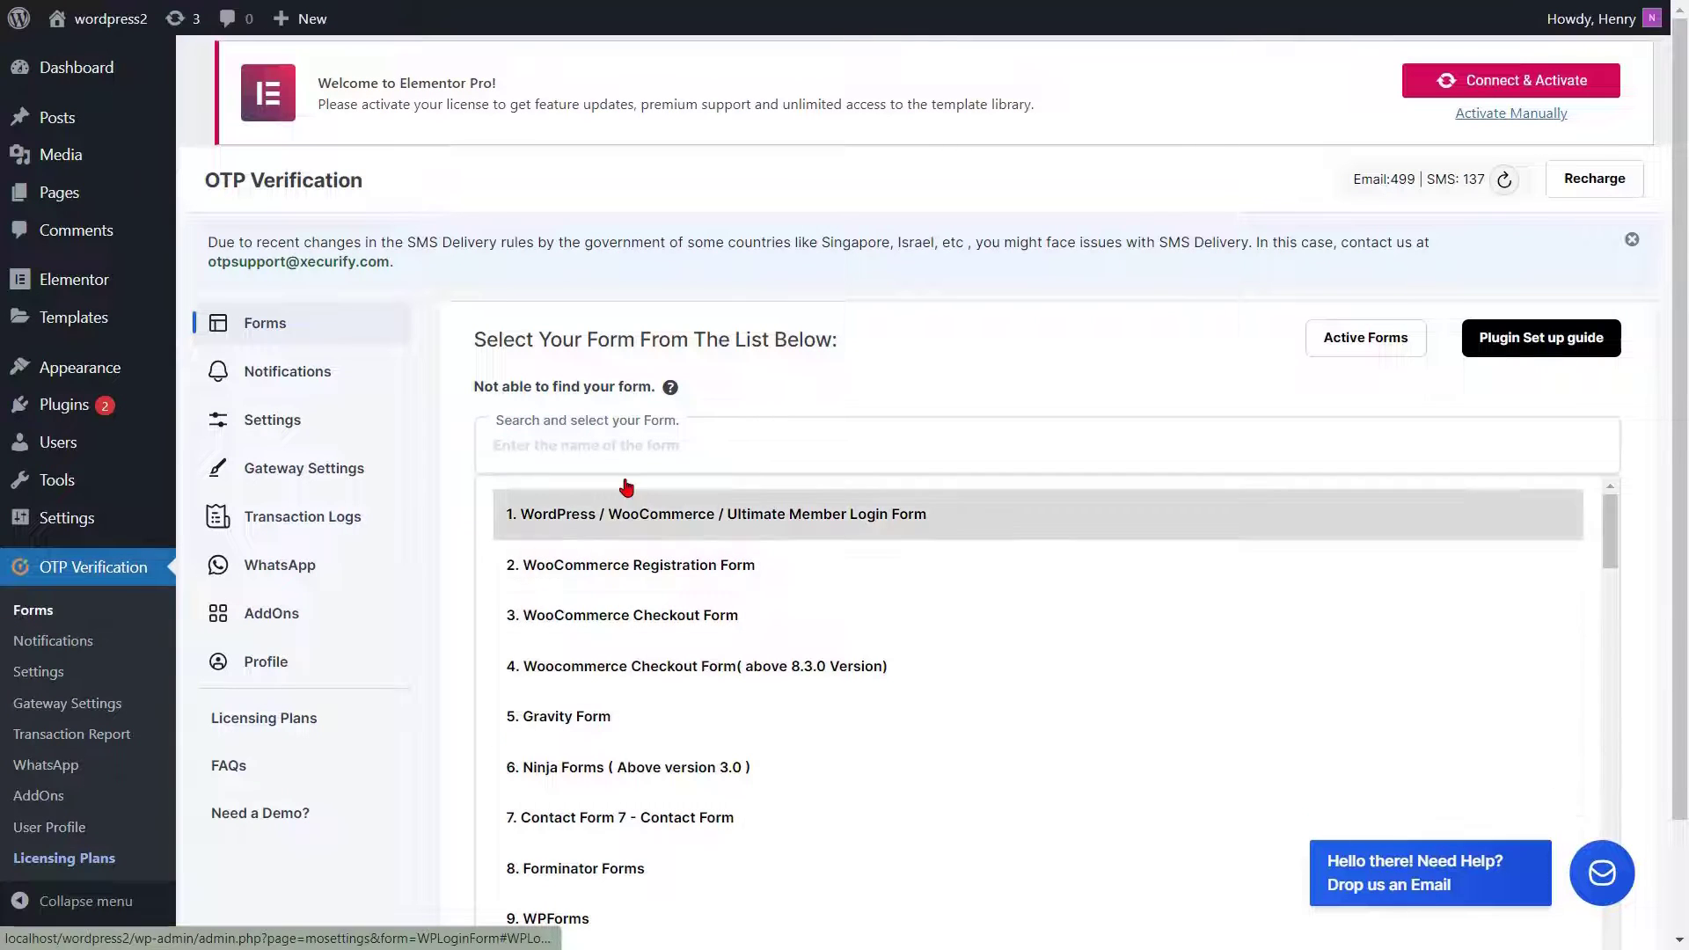
click(528, 448)
text(Elementor)
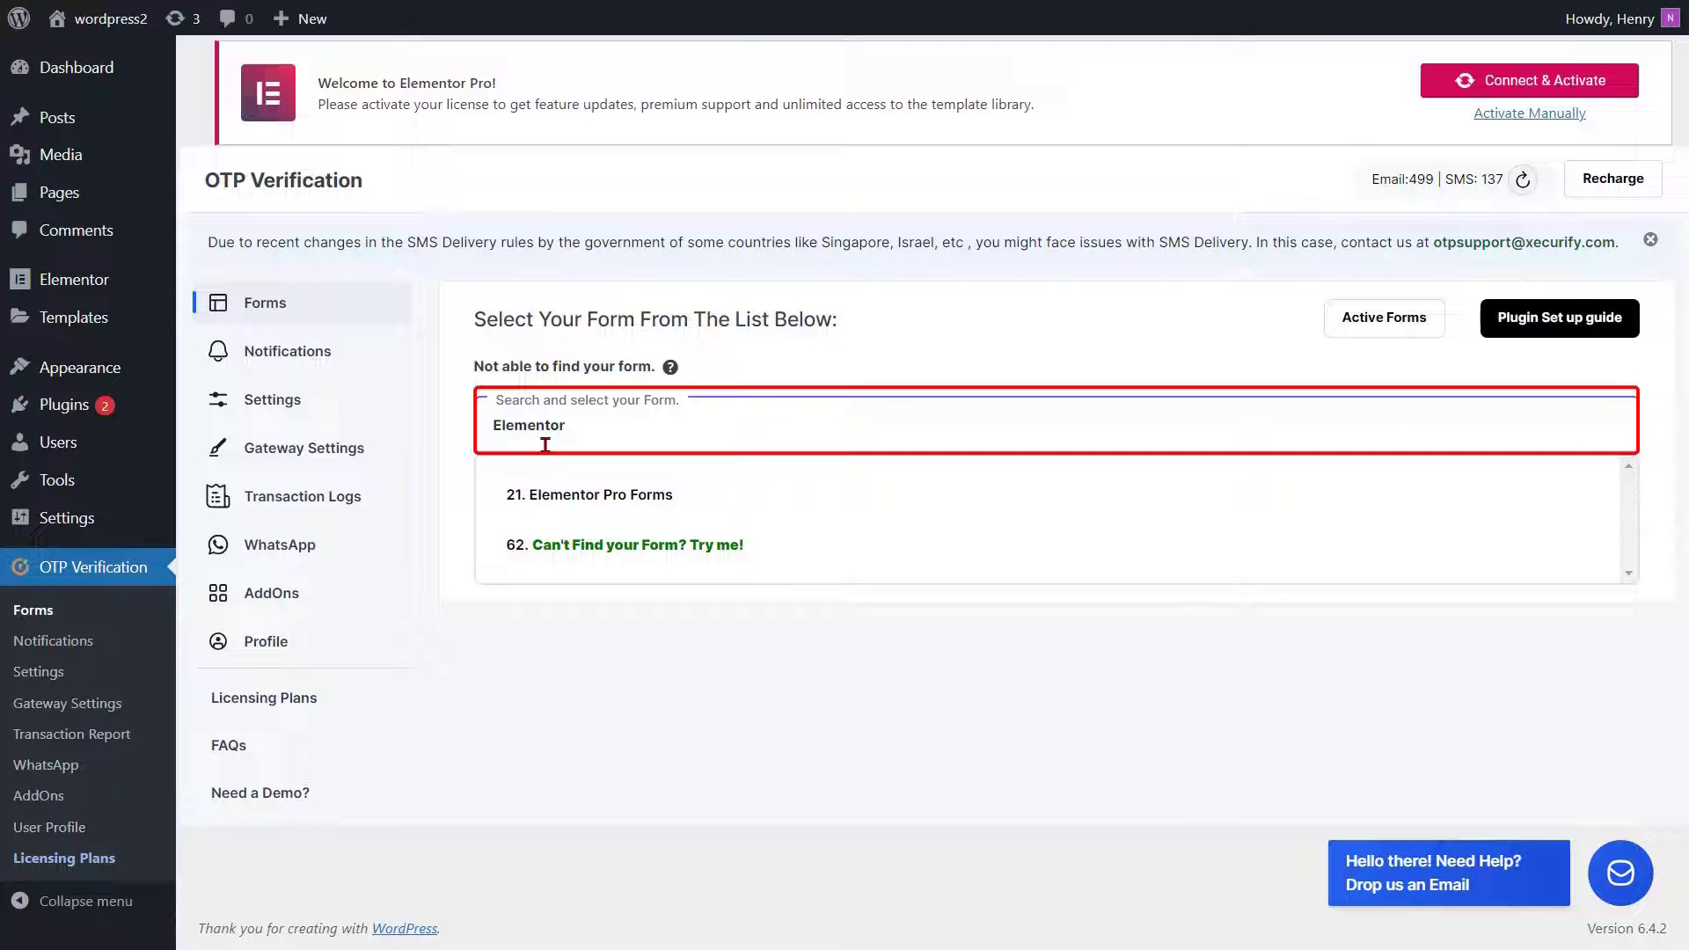
click(627, 499)
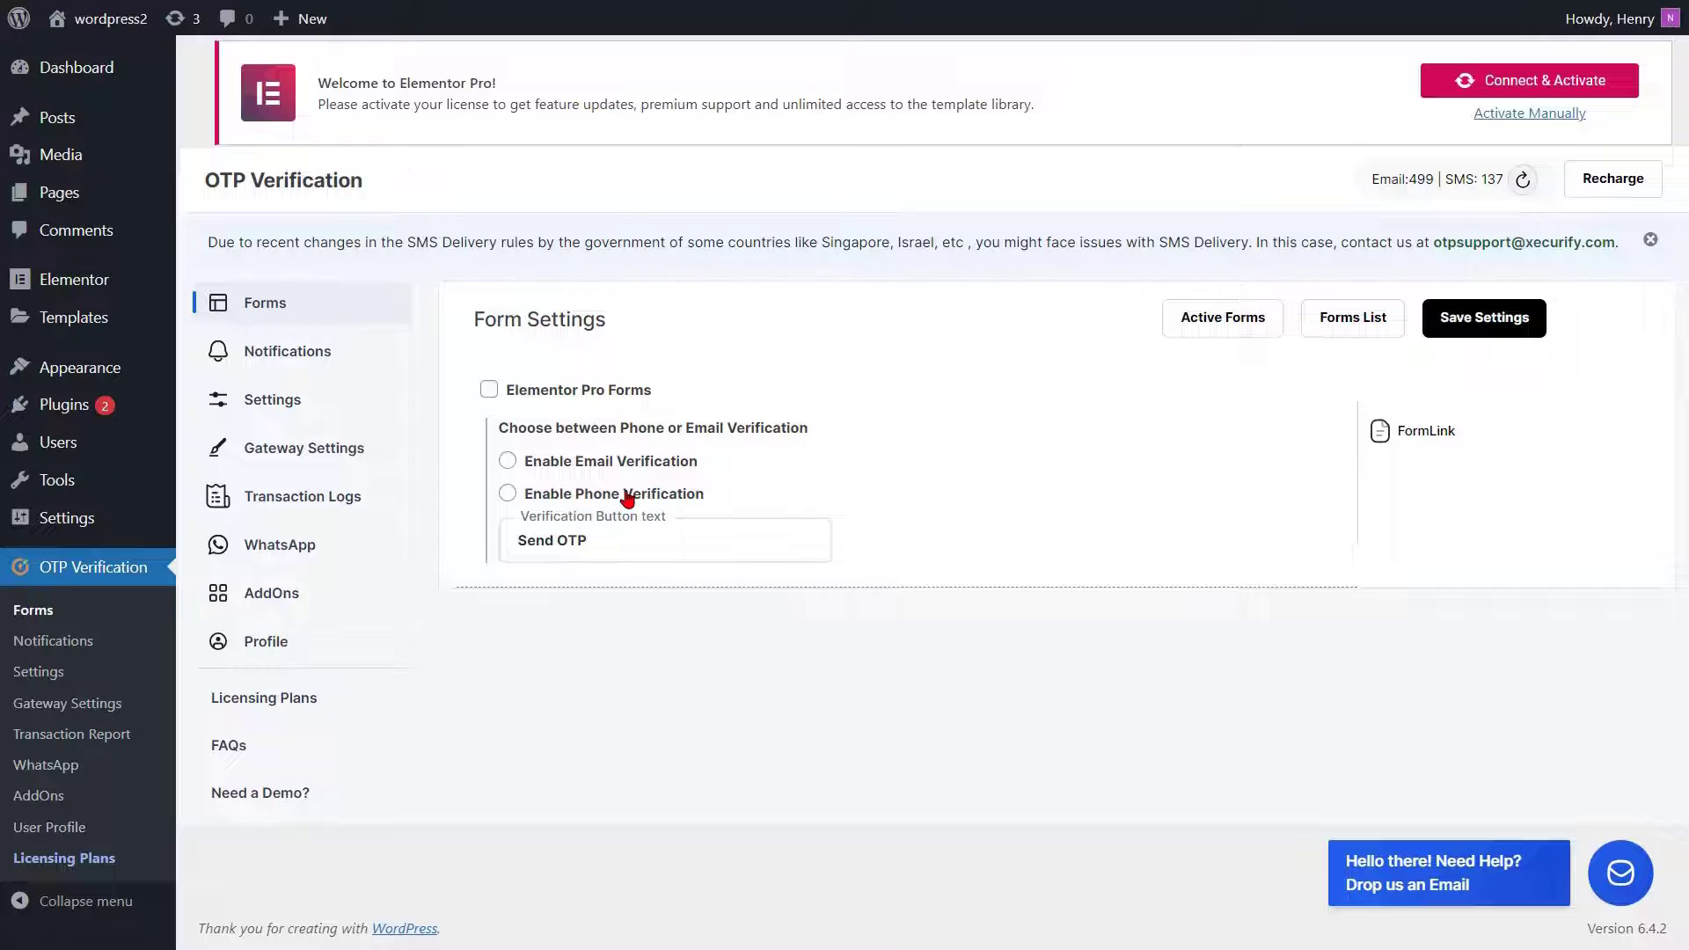
click(489, 391)
click(508, 494)
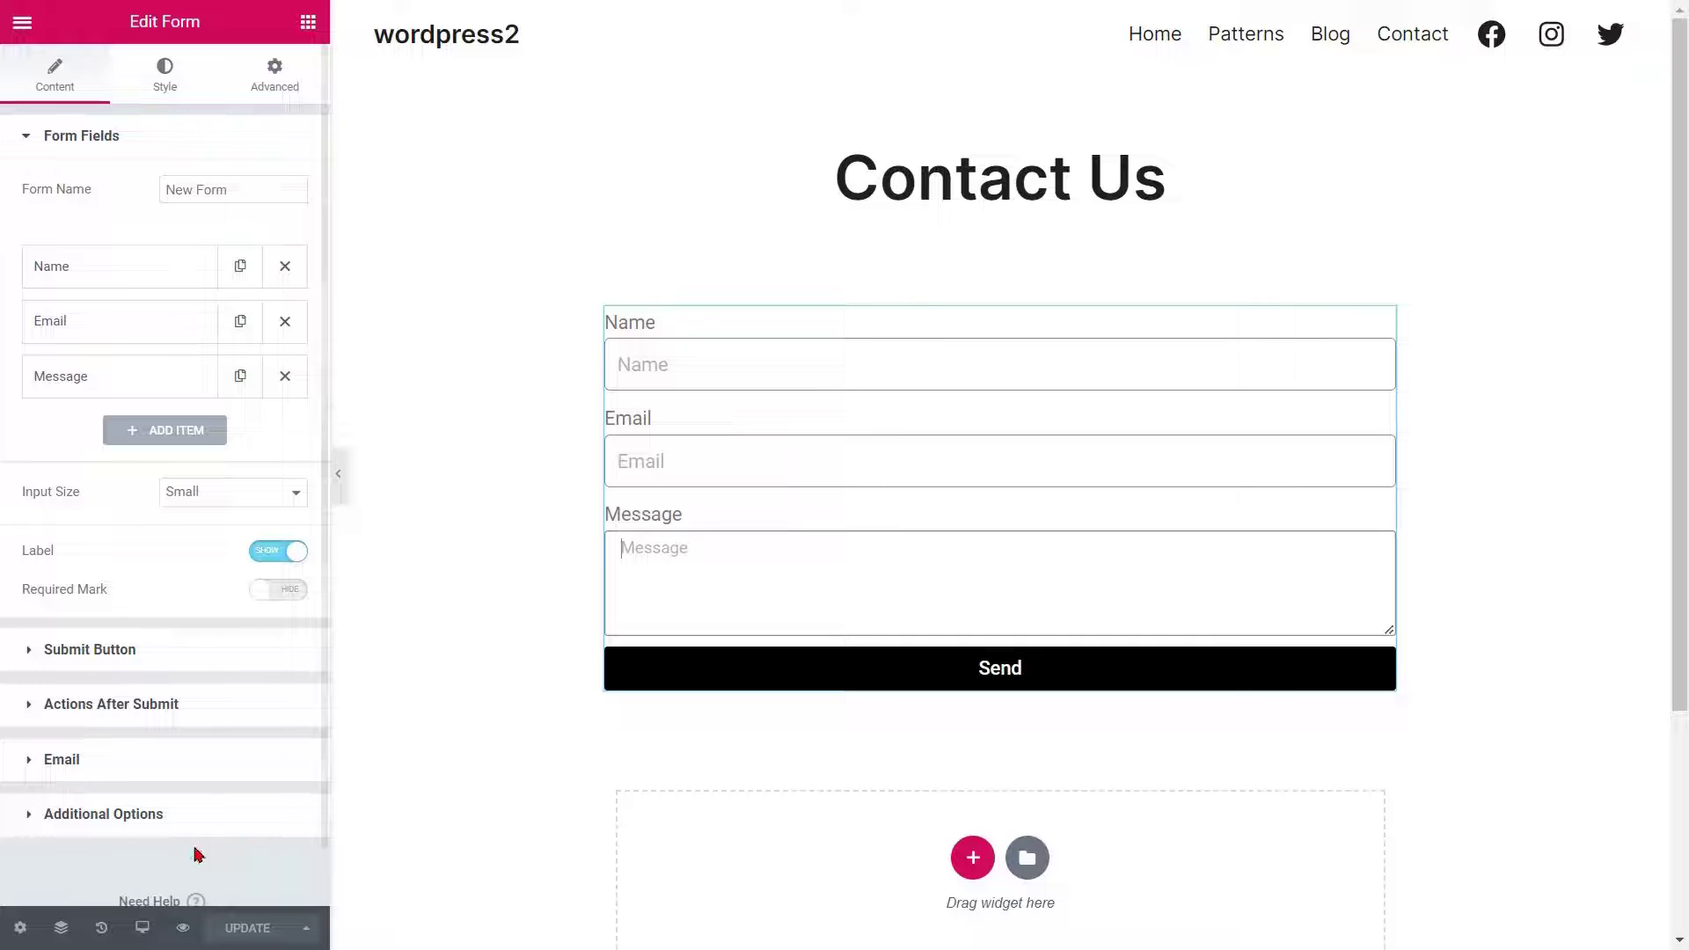
Step: Set Form ID 11 in the form's Additional Options and update the page
click(103, 816)
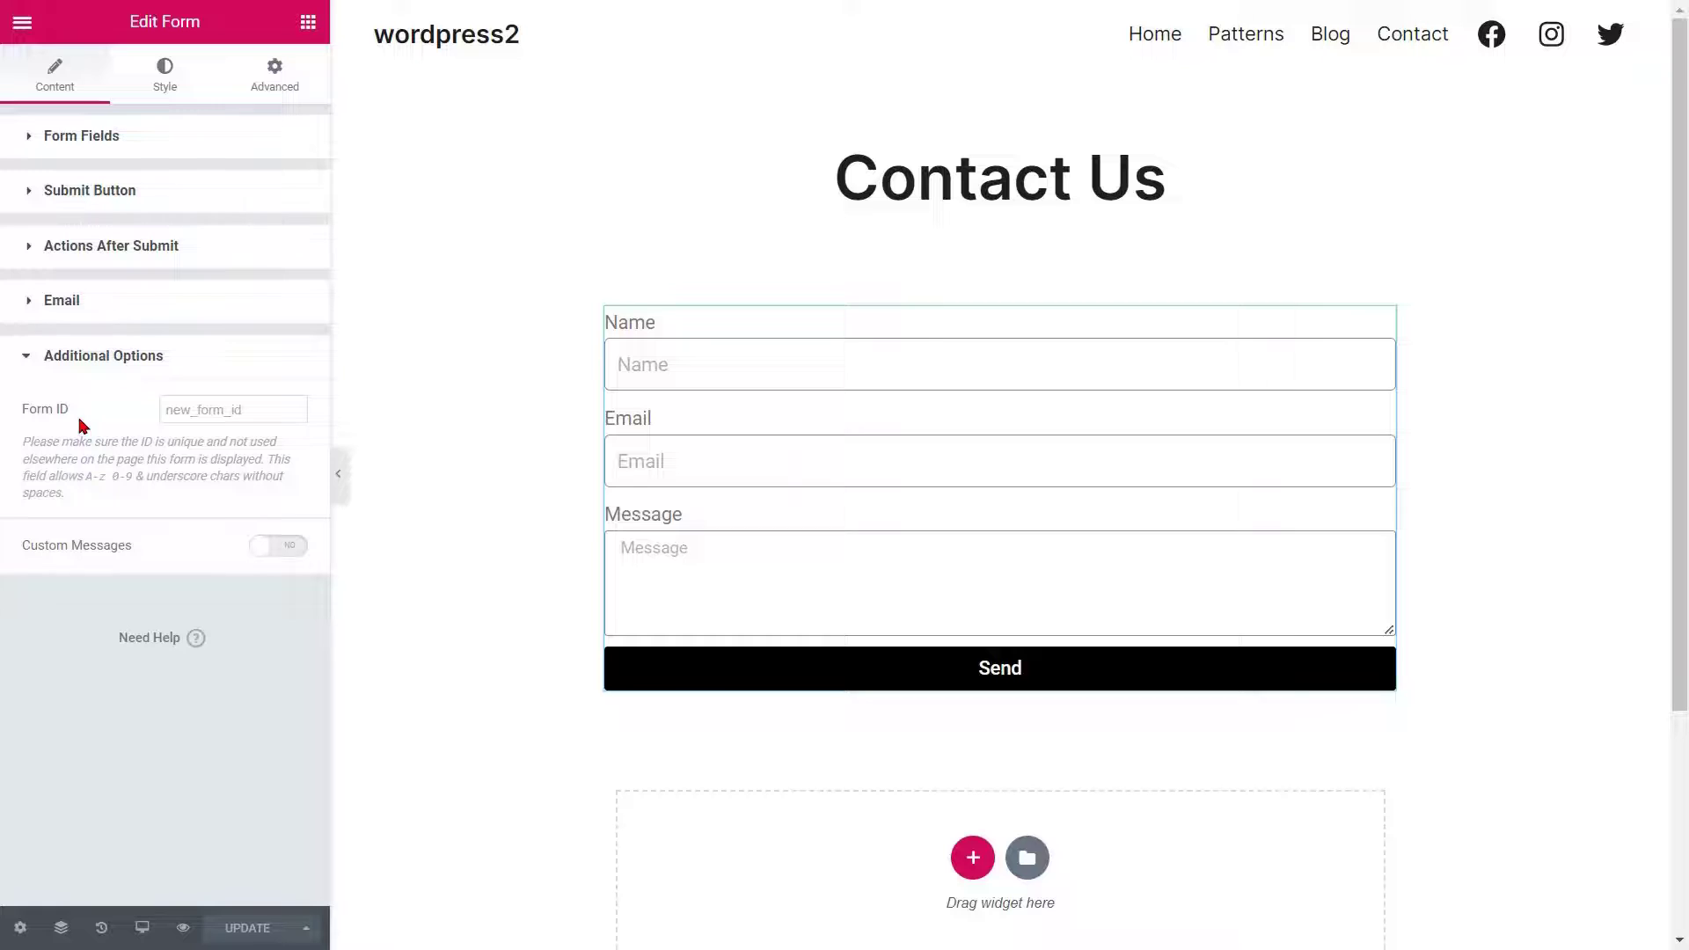
click(208, 408)
text(11)
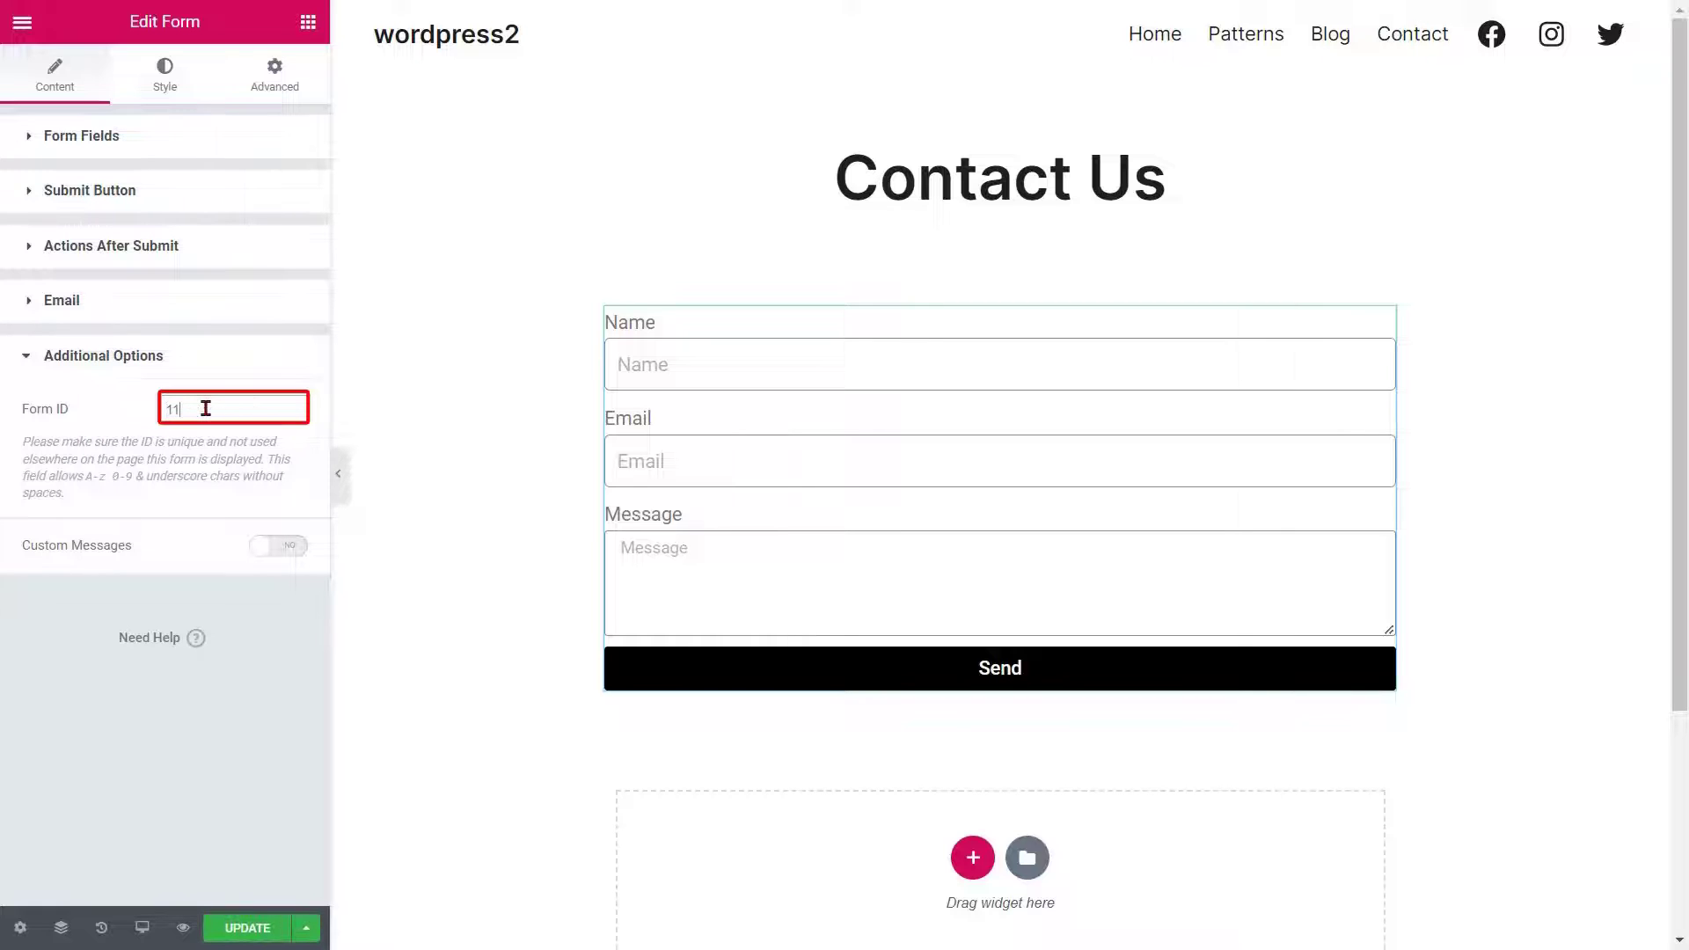
click(246, 927)
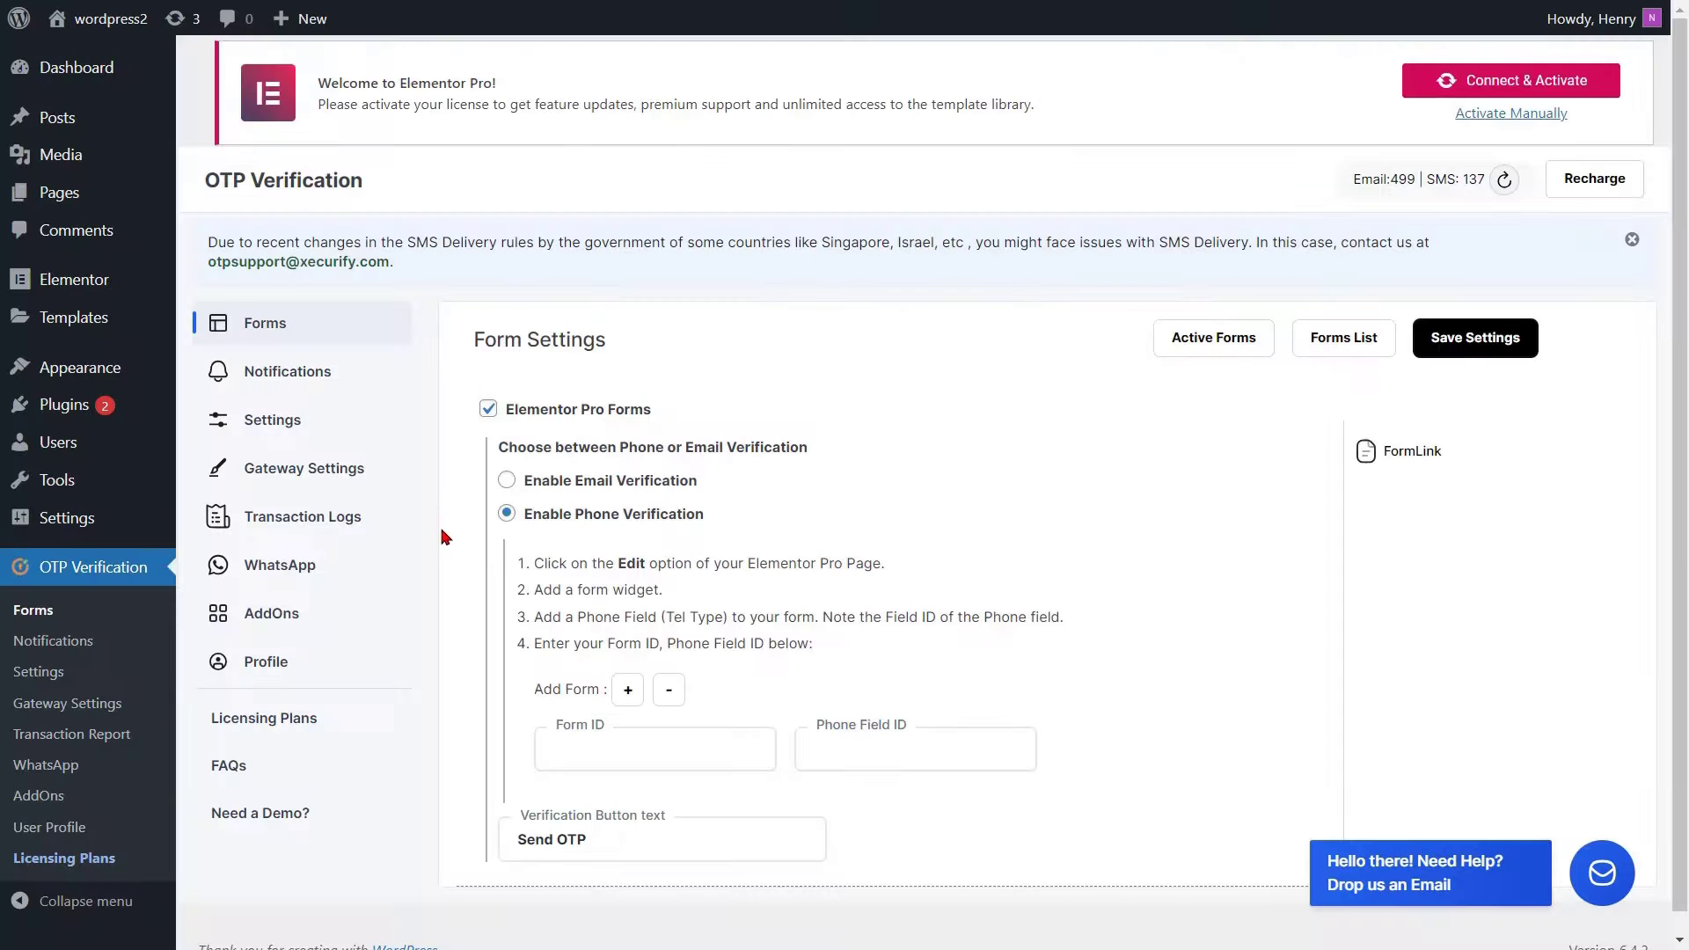
Step: Enter 11 as the Form ID in the plugin's Elementor Pro Forms settings
click(598, 751)
text(11)
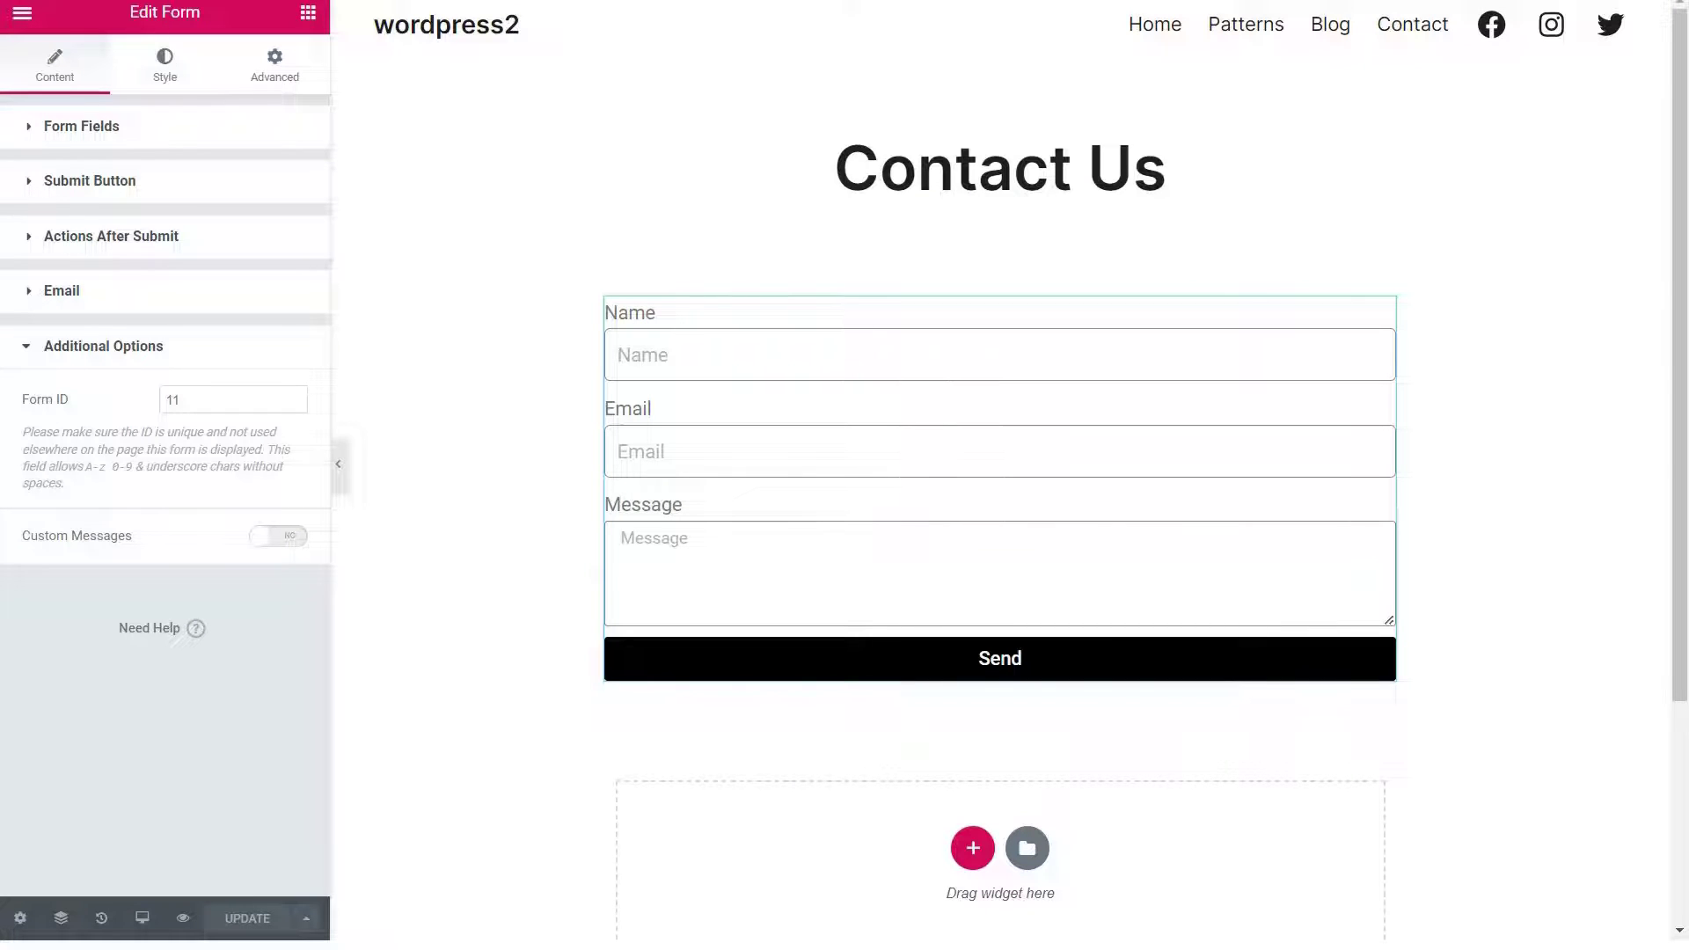
Step: Add a required Tel field with label and placeholder 'Phone' and save the page
click(92, 132)
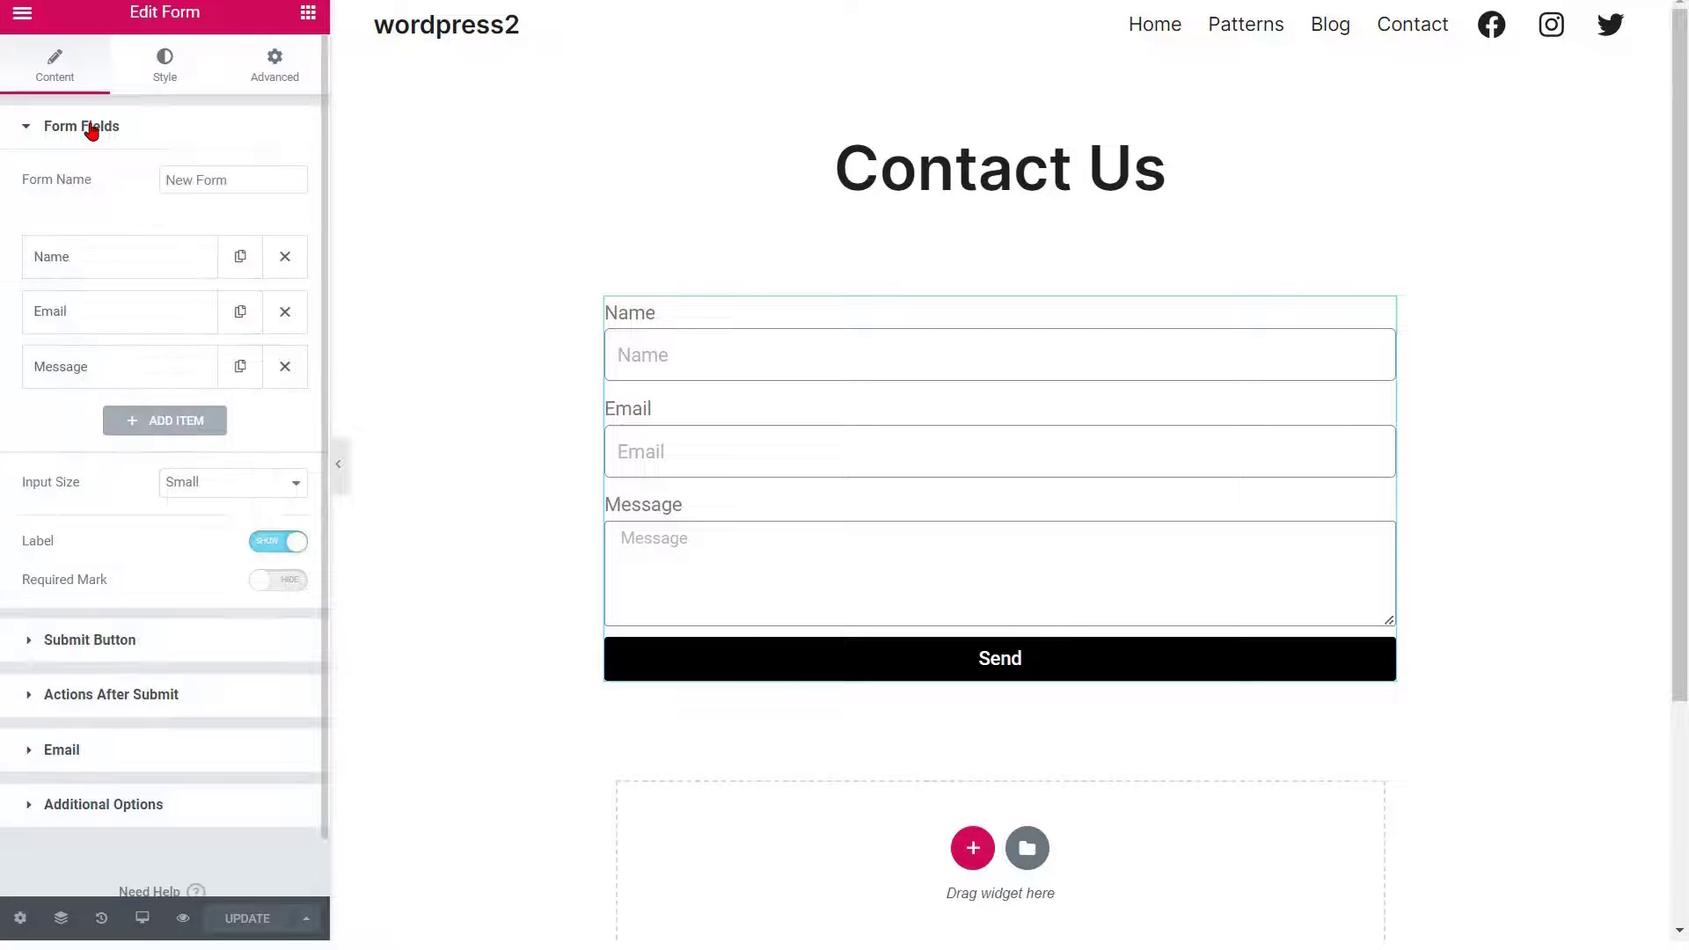
click(178, 424)
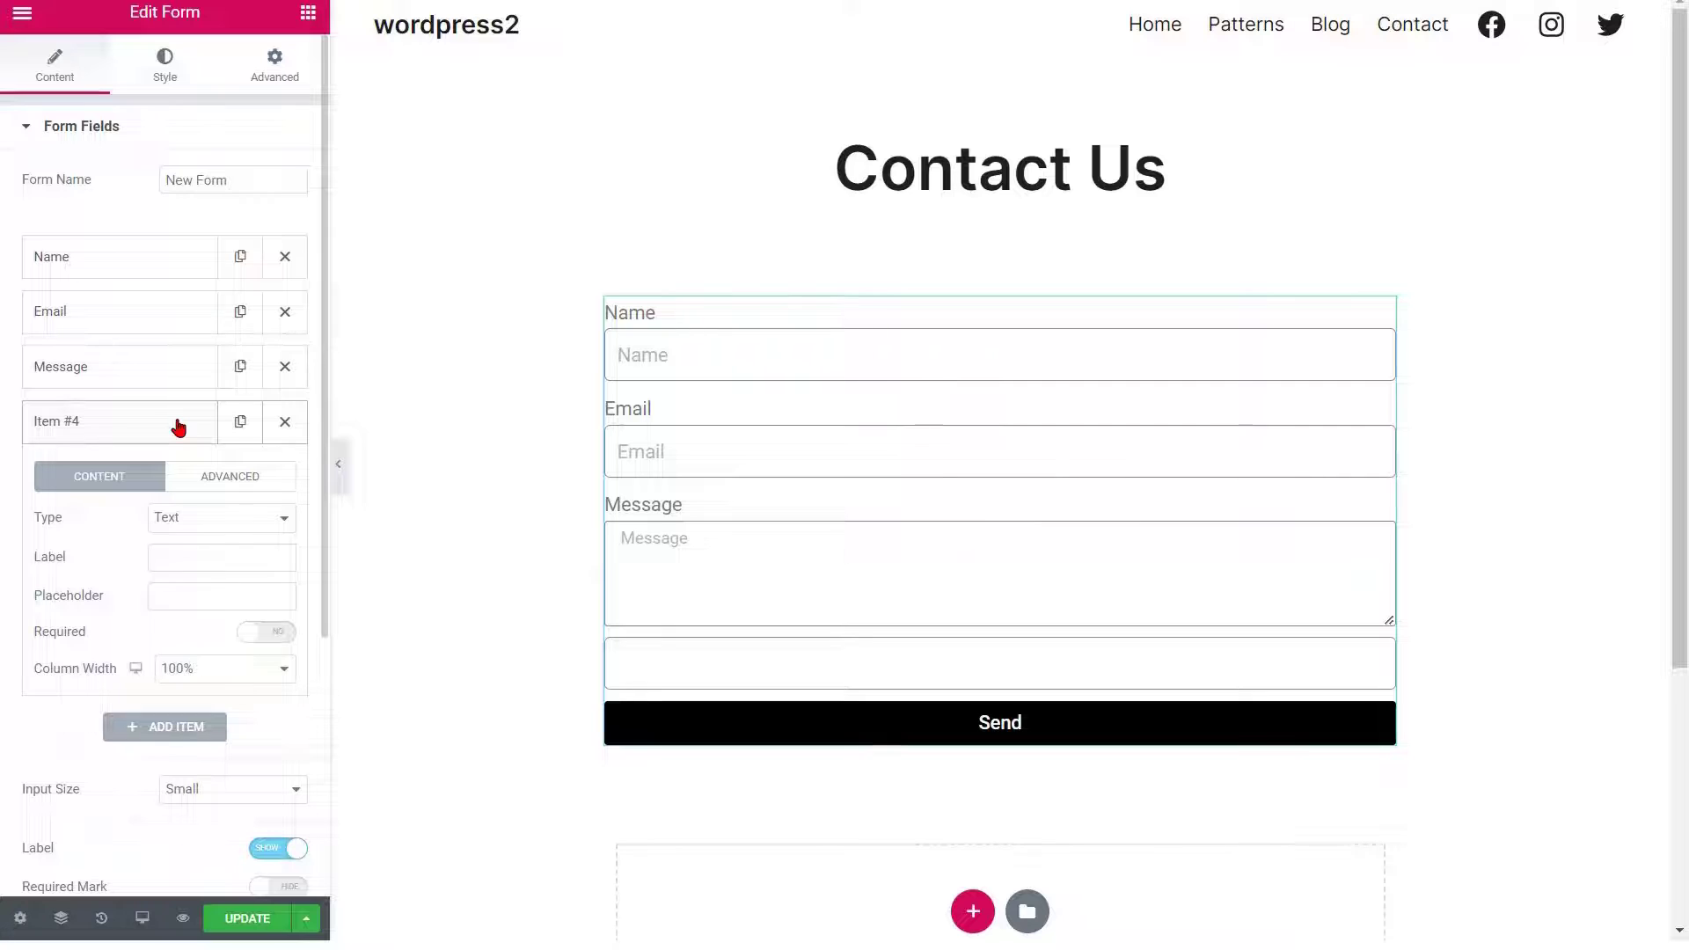
click(214, 527)
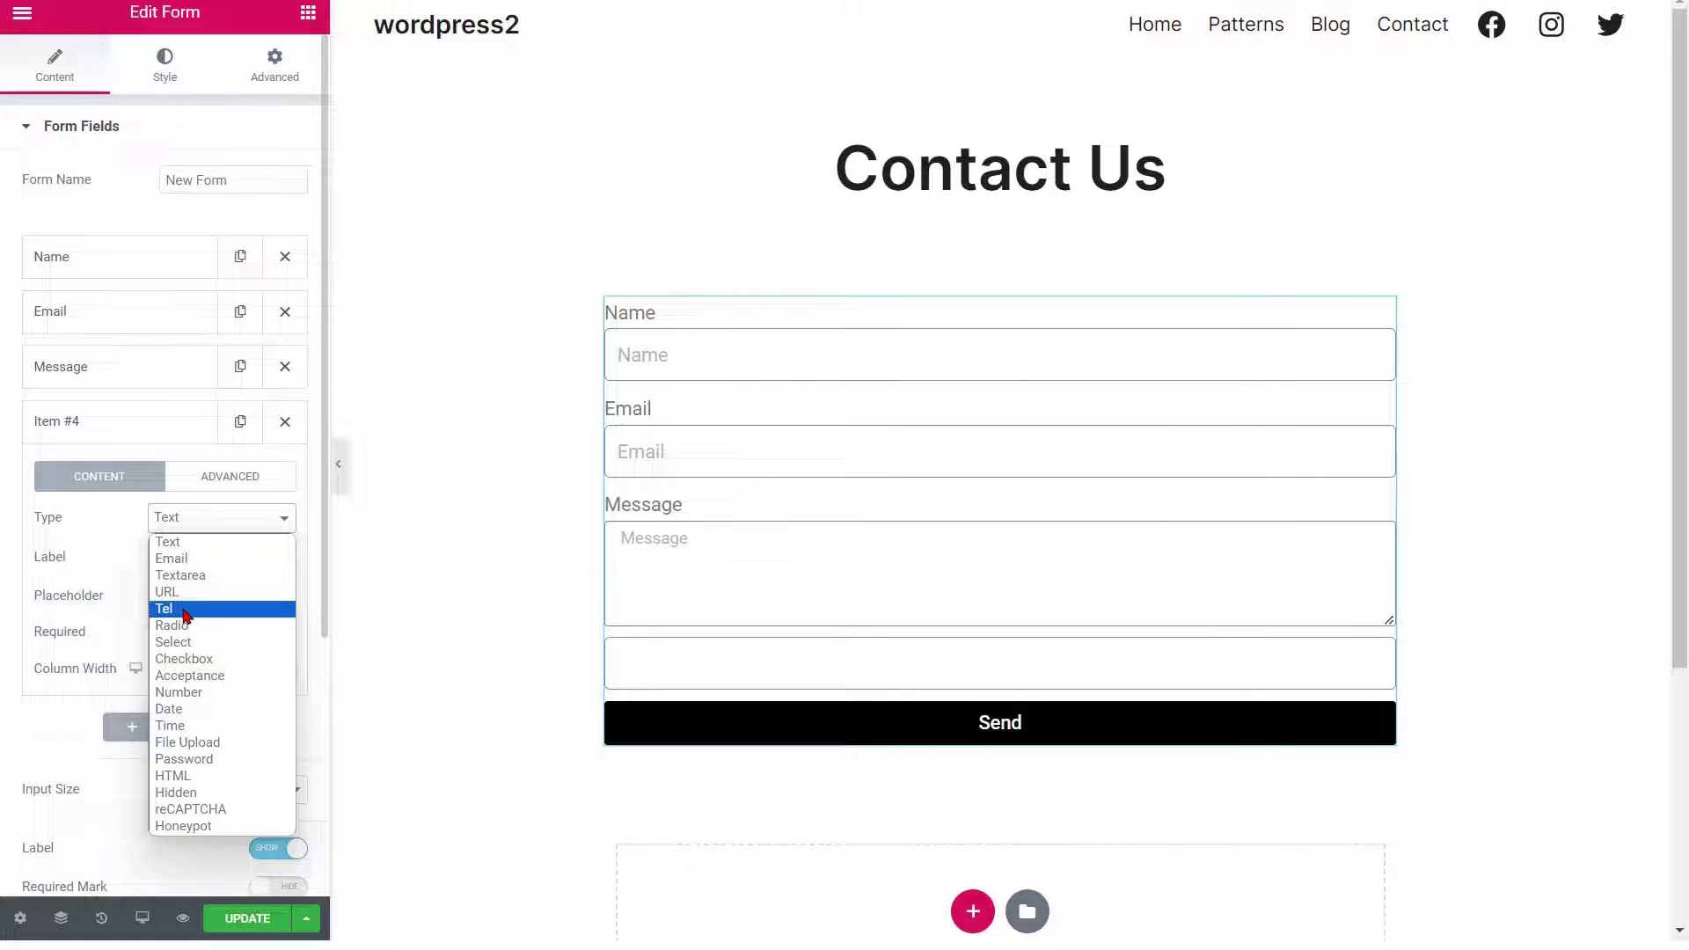
click(187, 609)
click(173, 560)
text(Phone)
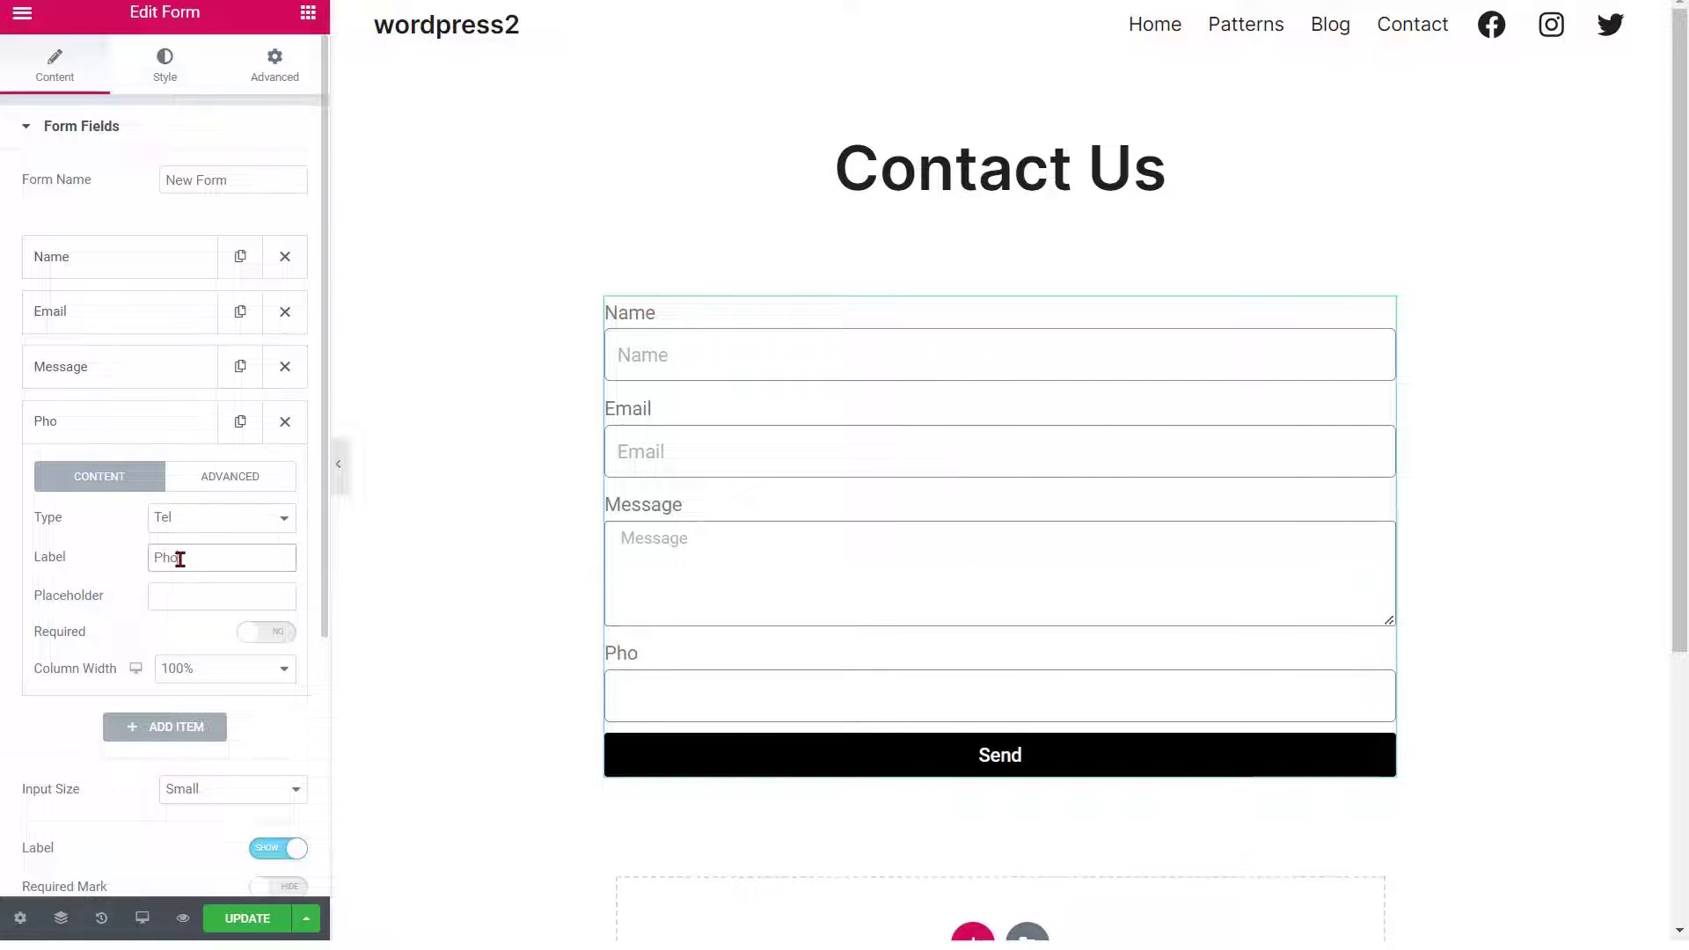
click(180, 598)
text(Phone)
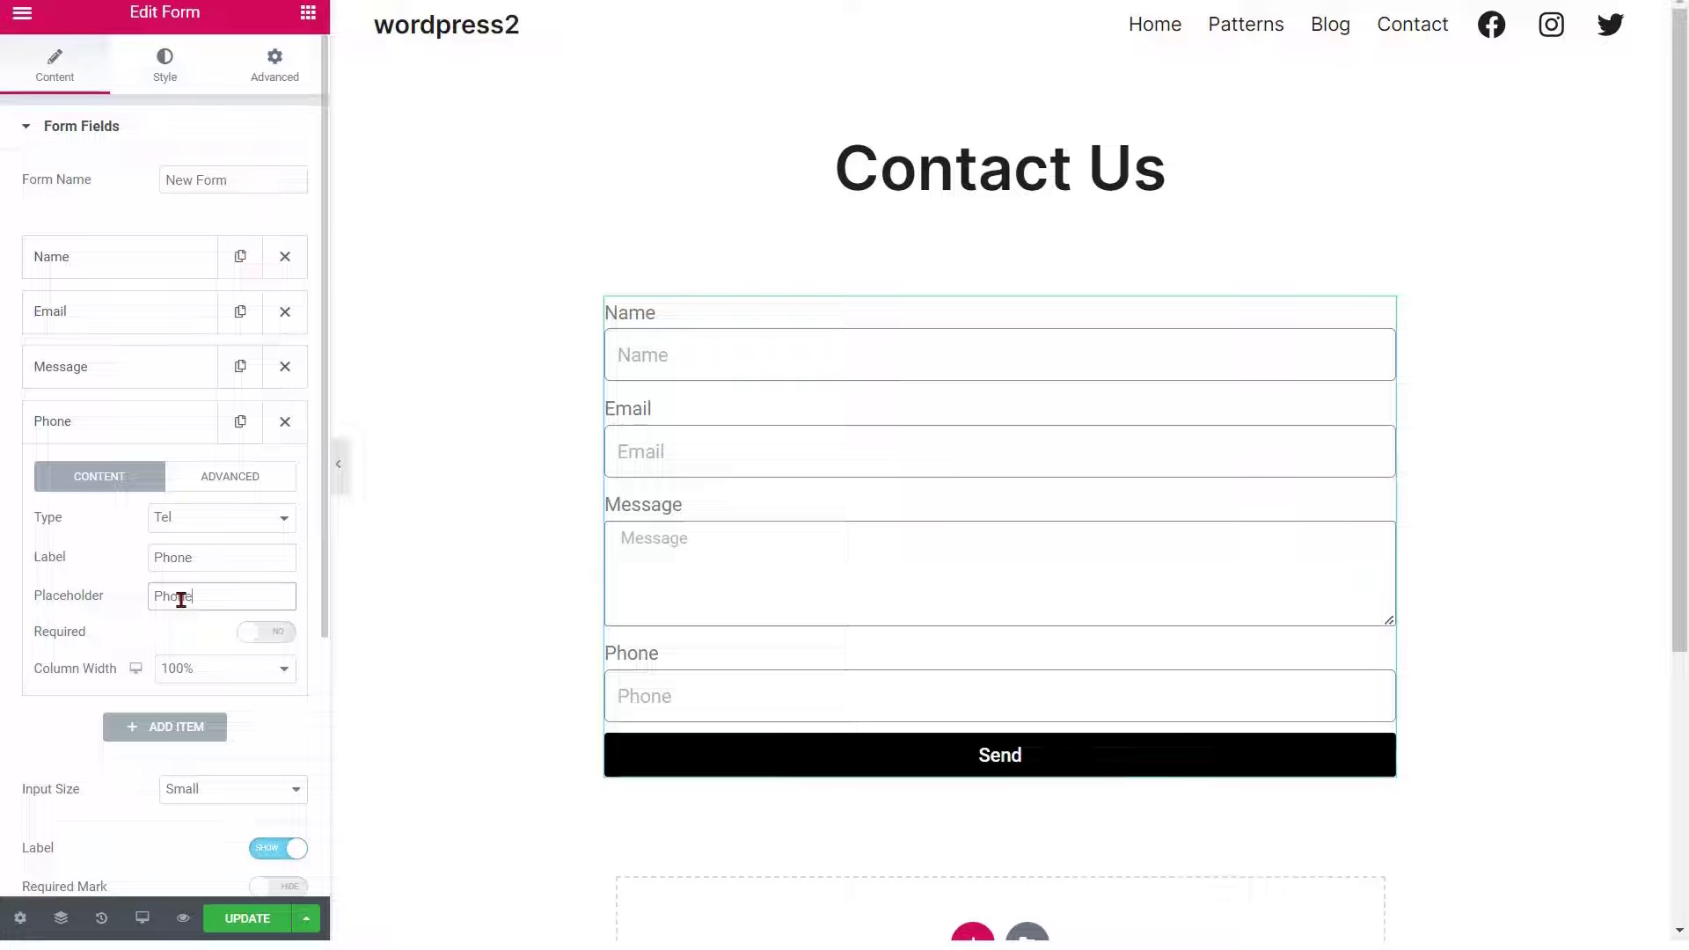
click(257, 633)
click(248, 920)
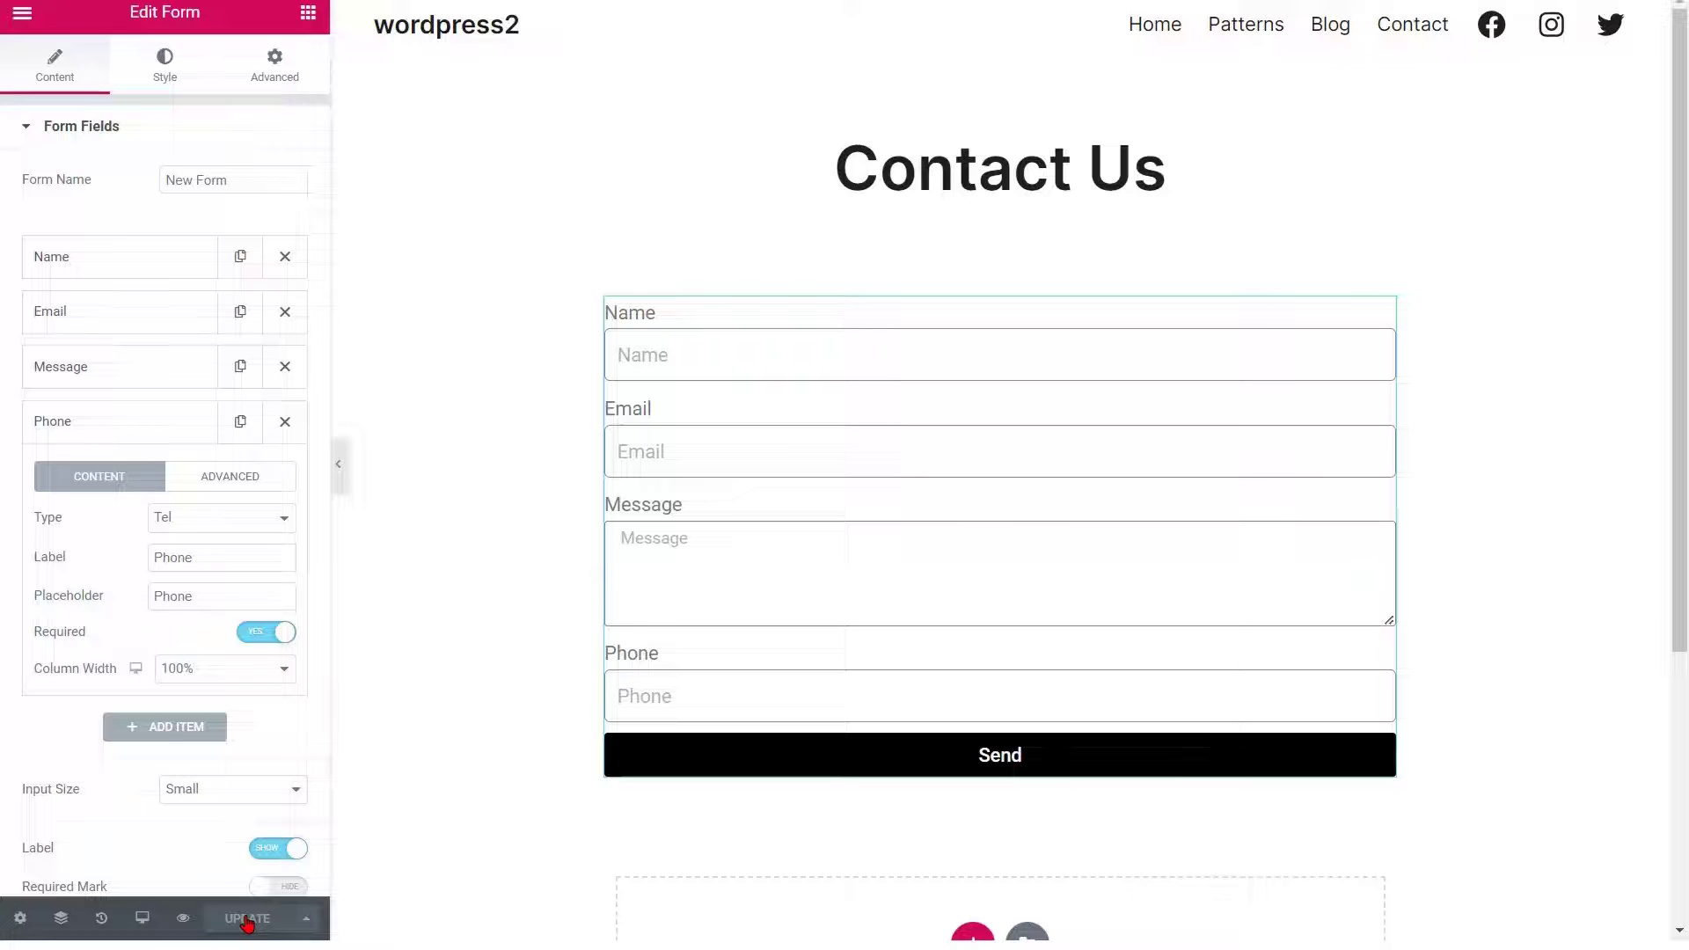
Step: Copy the Phone field's ID field_1 from its Advanced settings
click(230, 480)
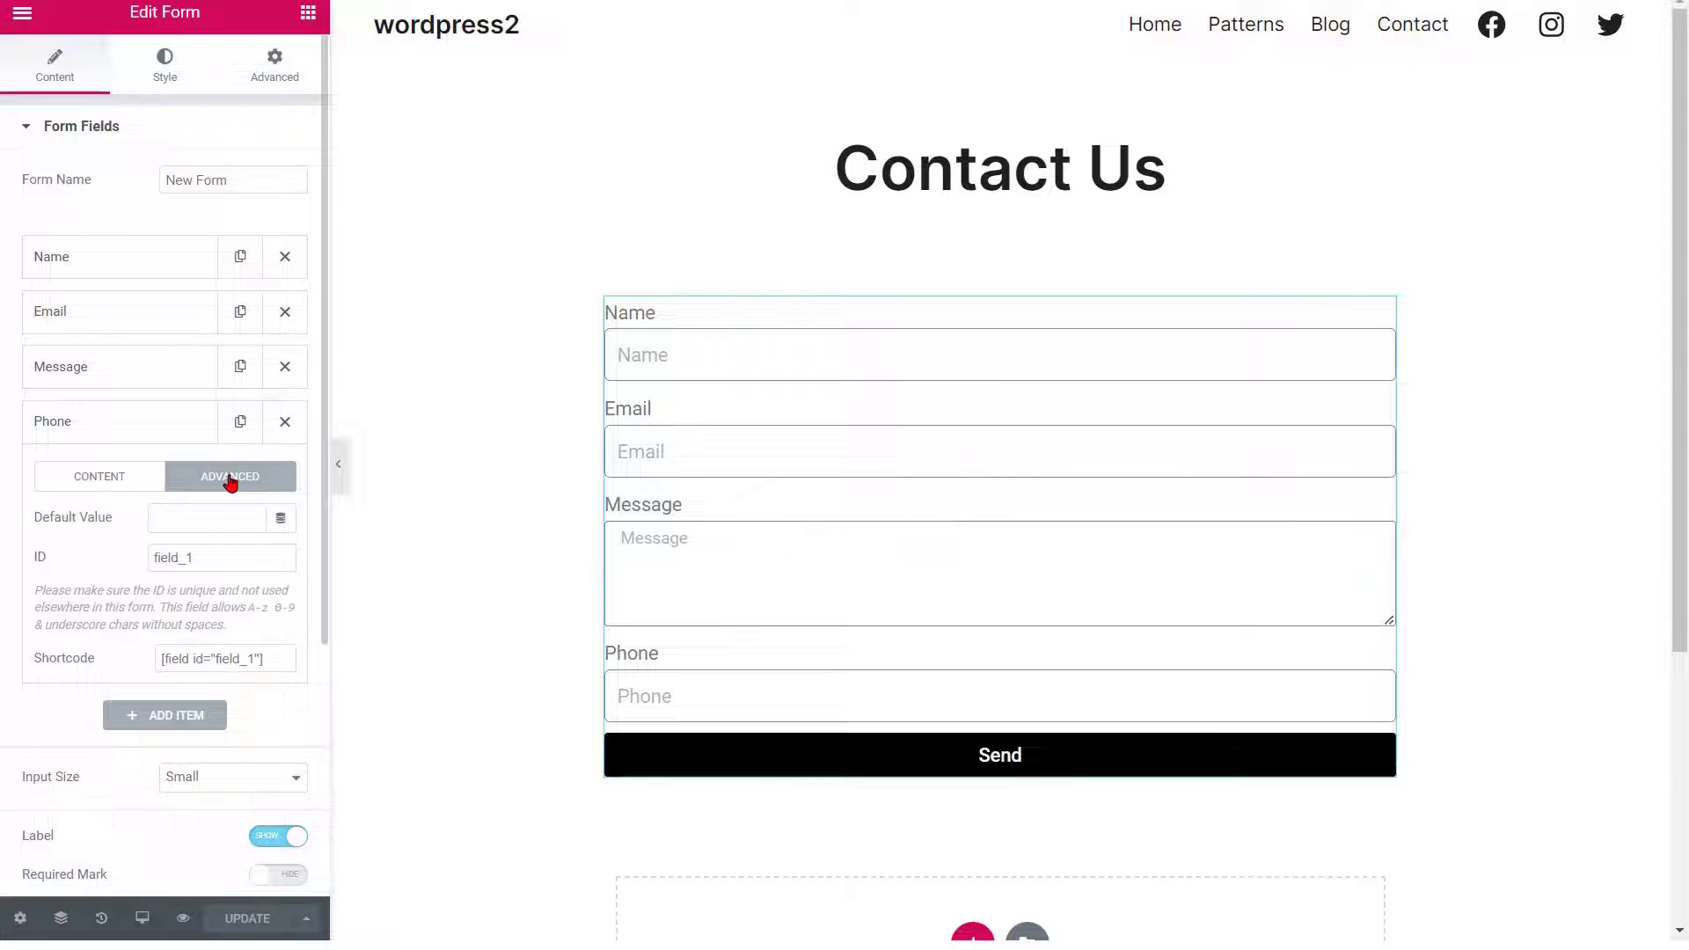
click(202, 557)
drag(203, 556, 158, 557)
key(ctrl+c)
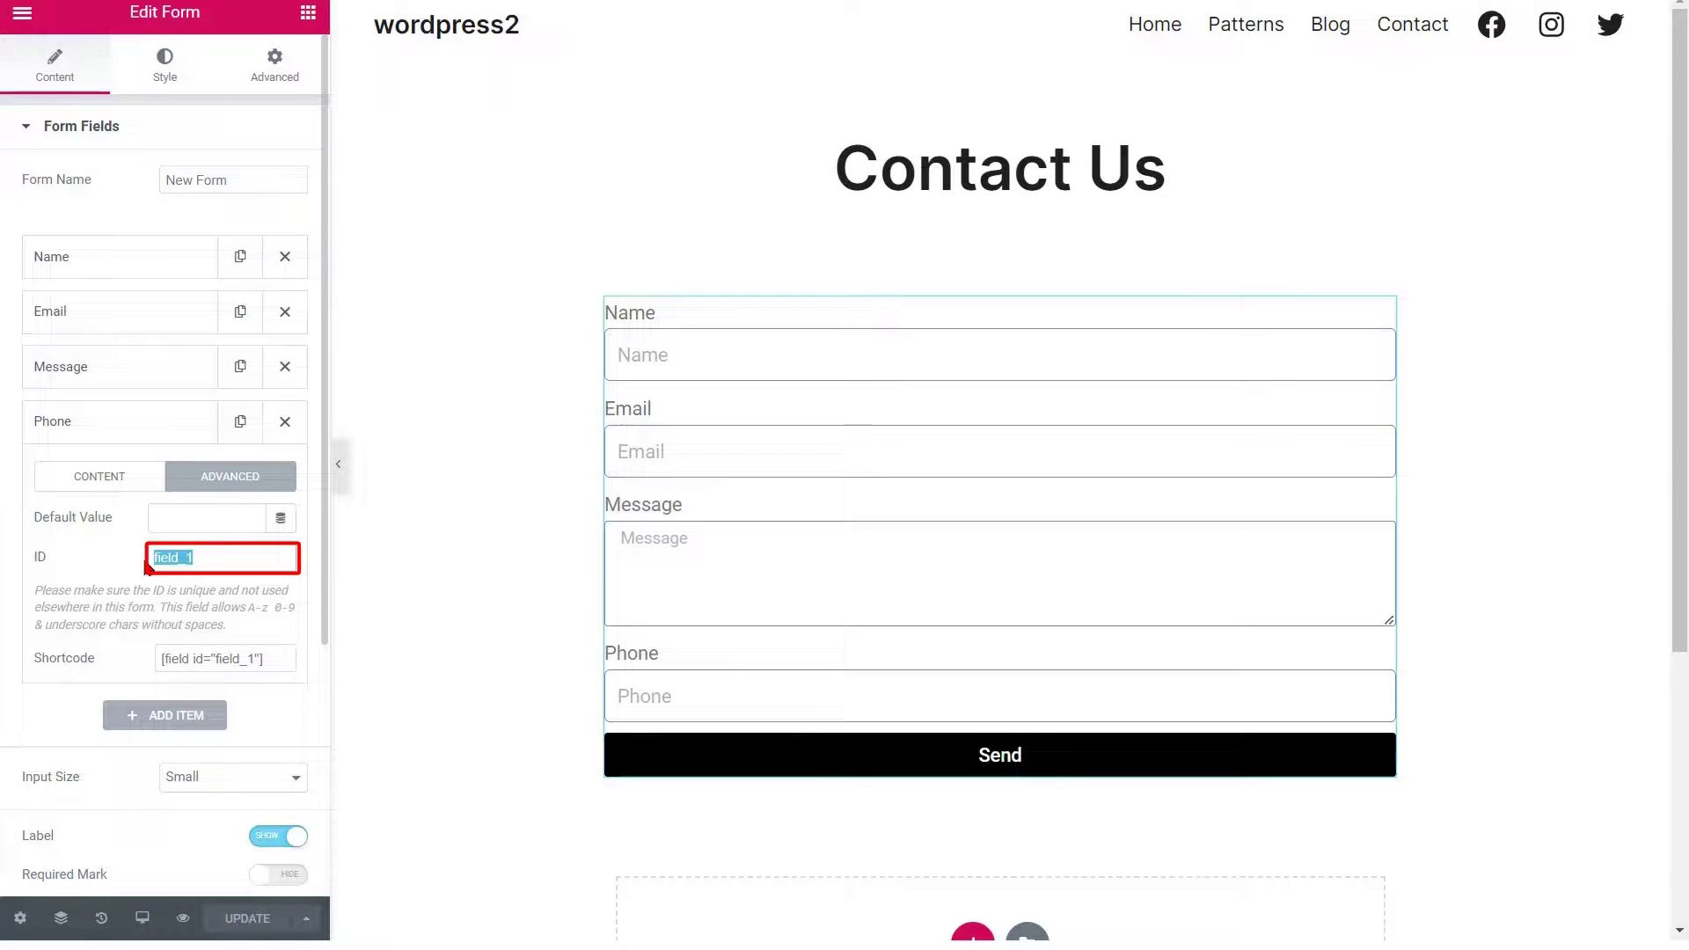
key(ctrl+Tab)
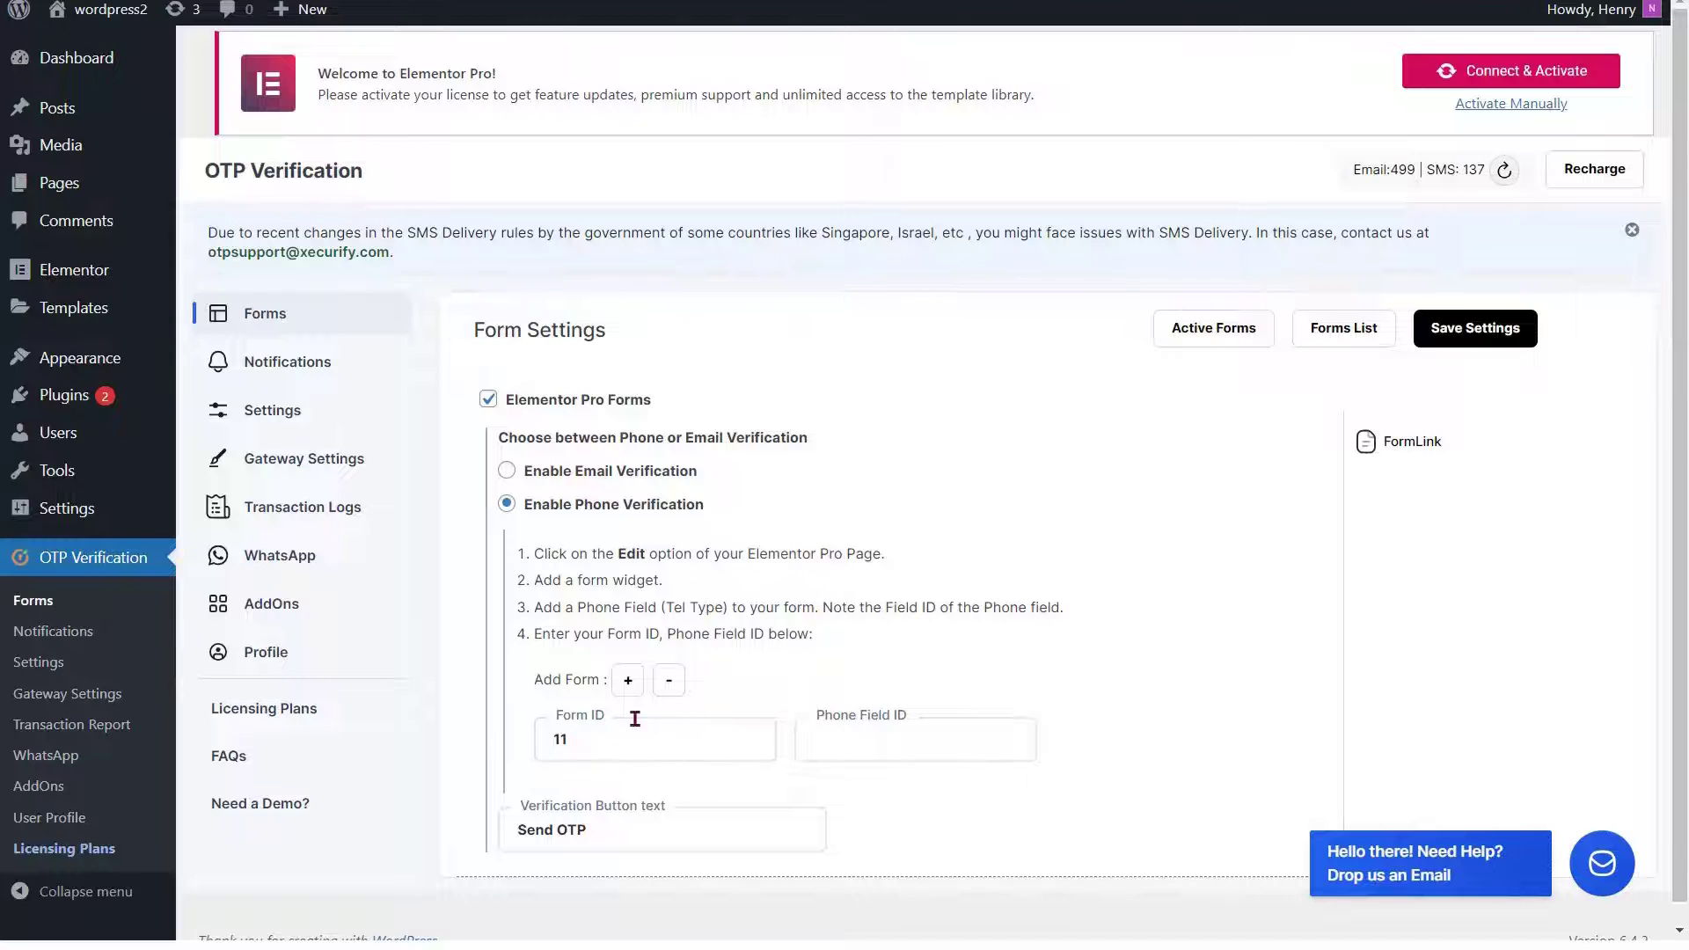
Step: Paste field_1 as the Phone Field ID, keep 'Send OTP' button text, and save settings
click(862, 735)
key(ctrl+v)
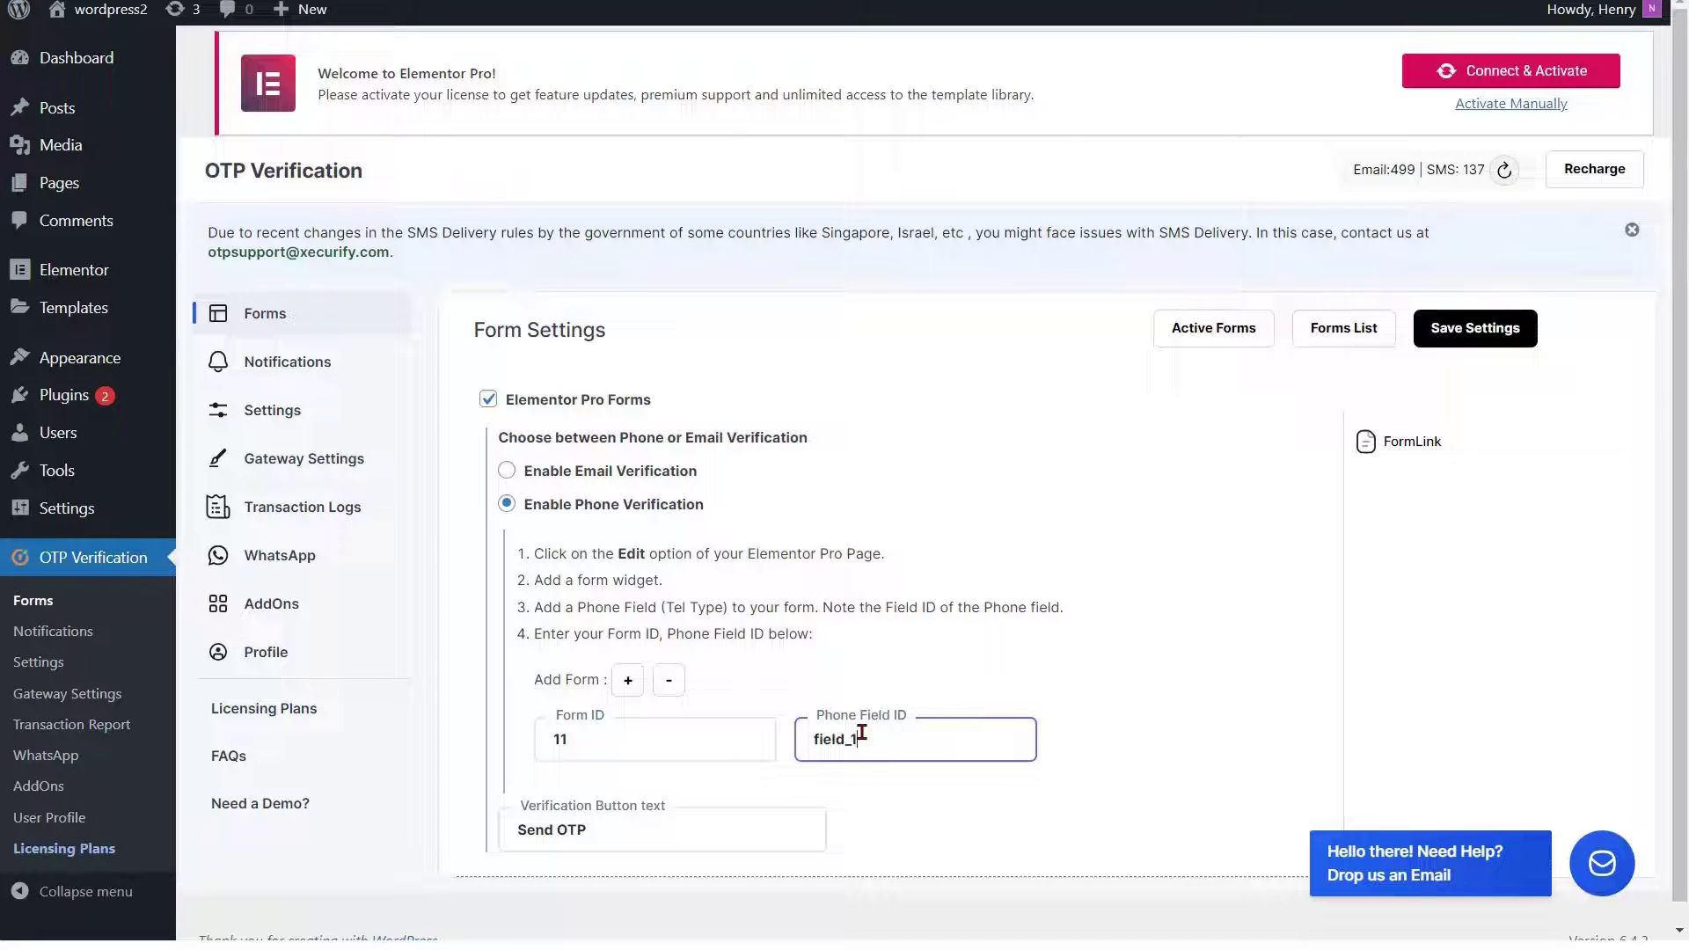
click(591, 829)
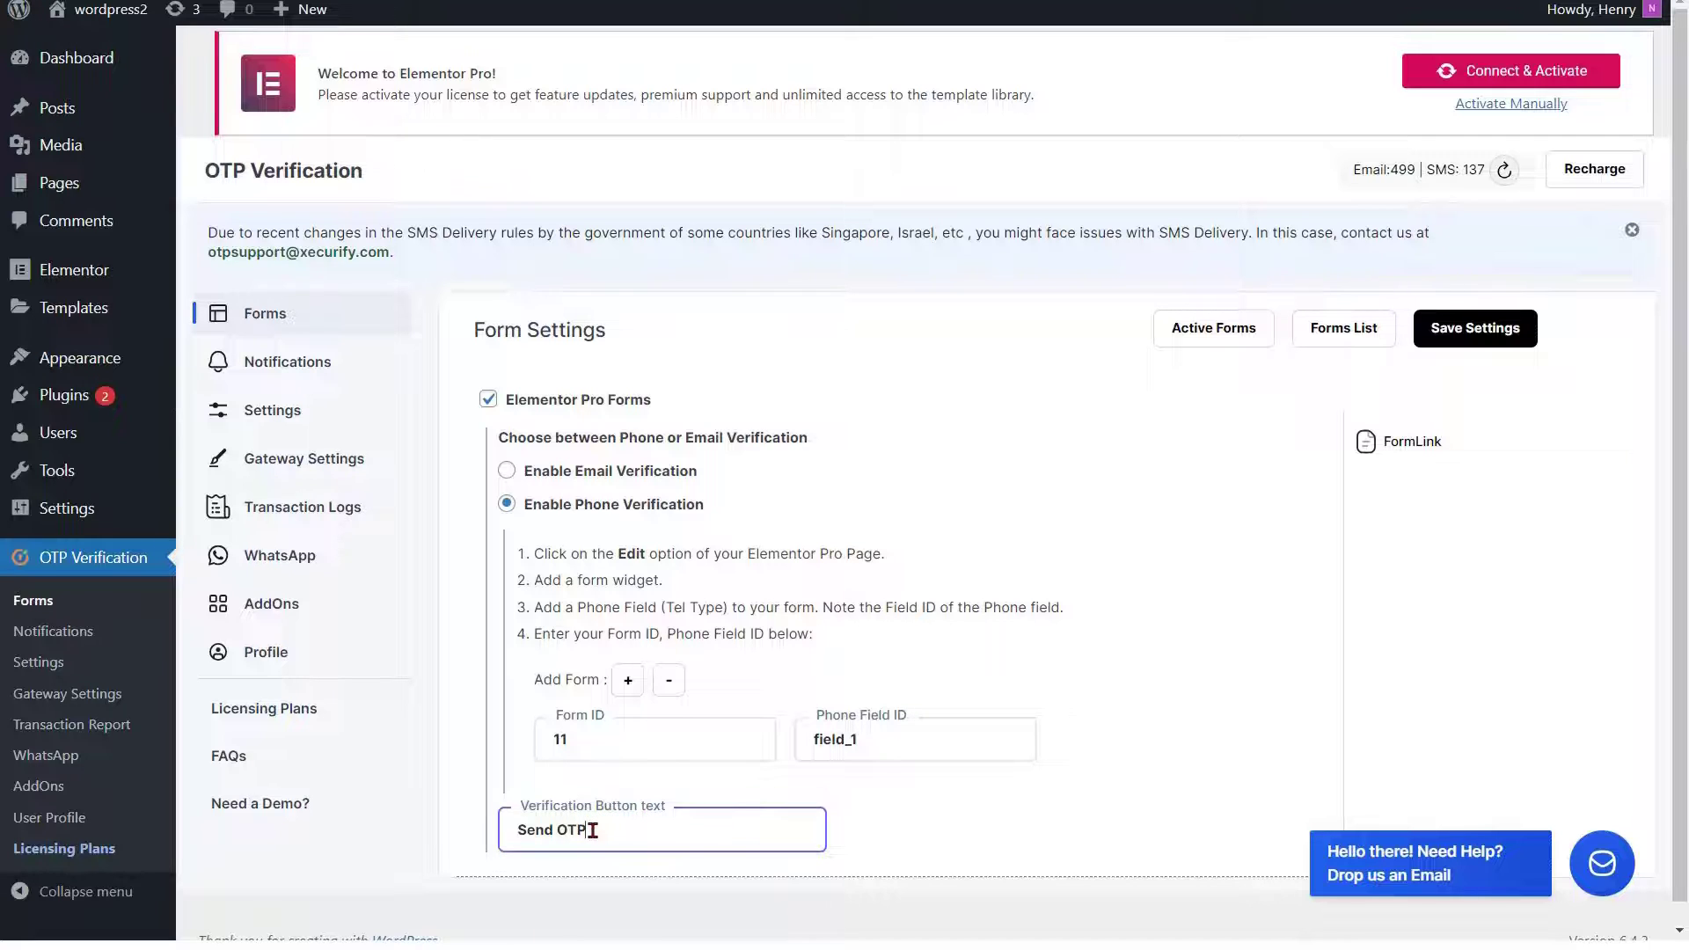
click(1447, 337)
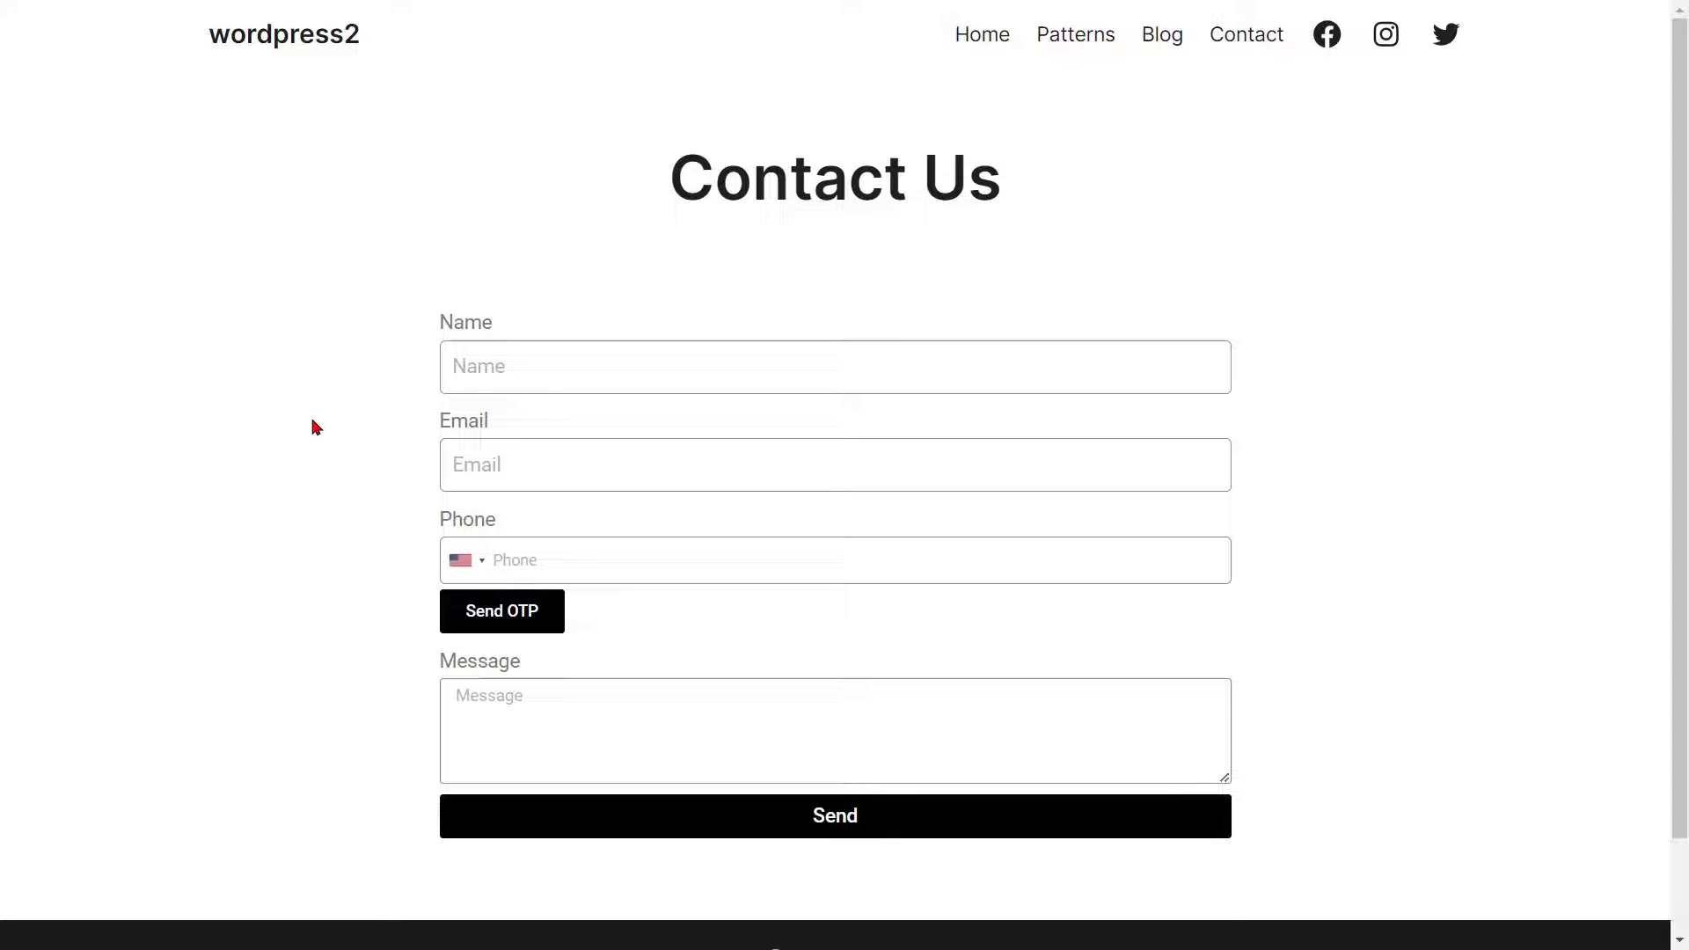
Step: Fill in the contact's name and email, and choose India as the phone country
click(486, 369)
text(John)
key(Tab)
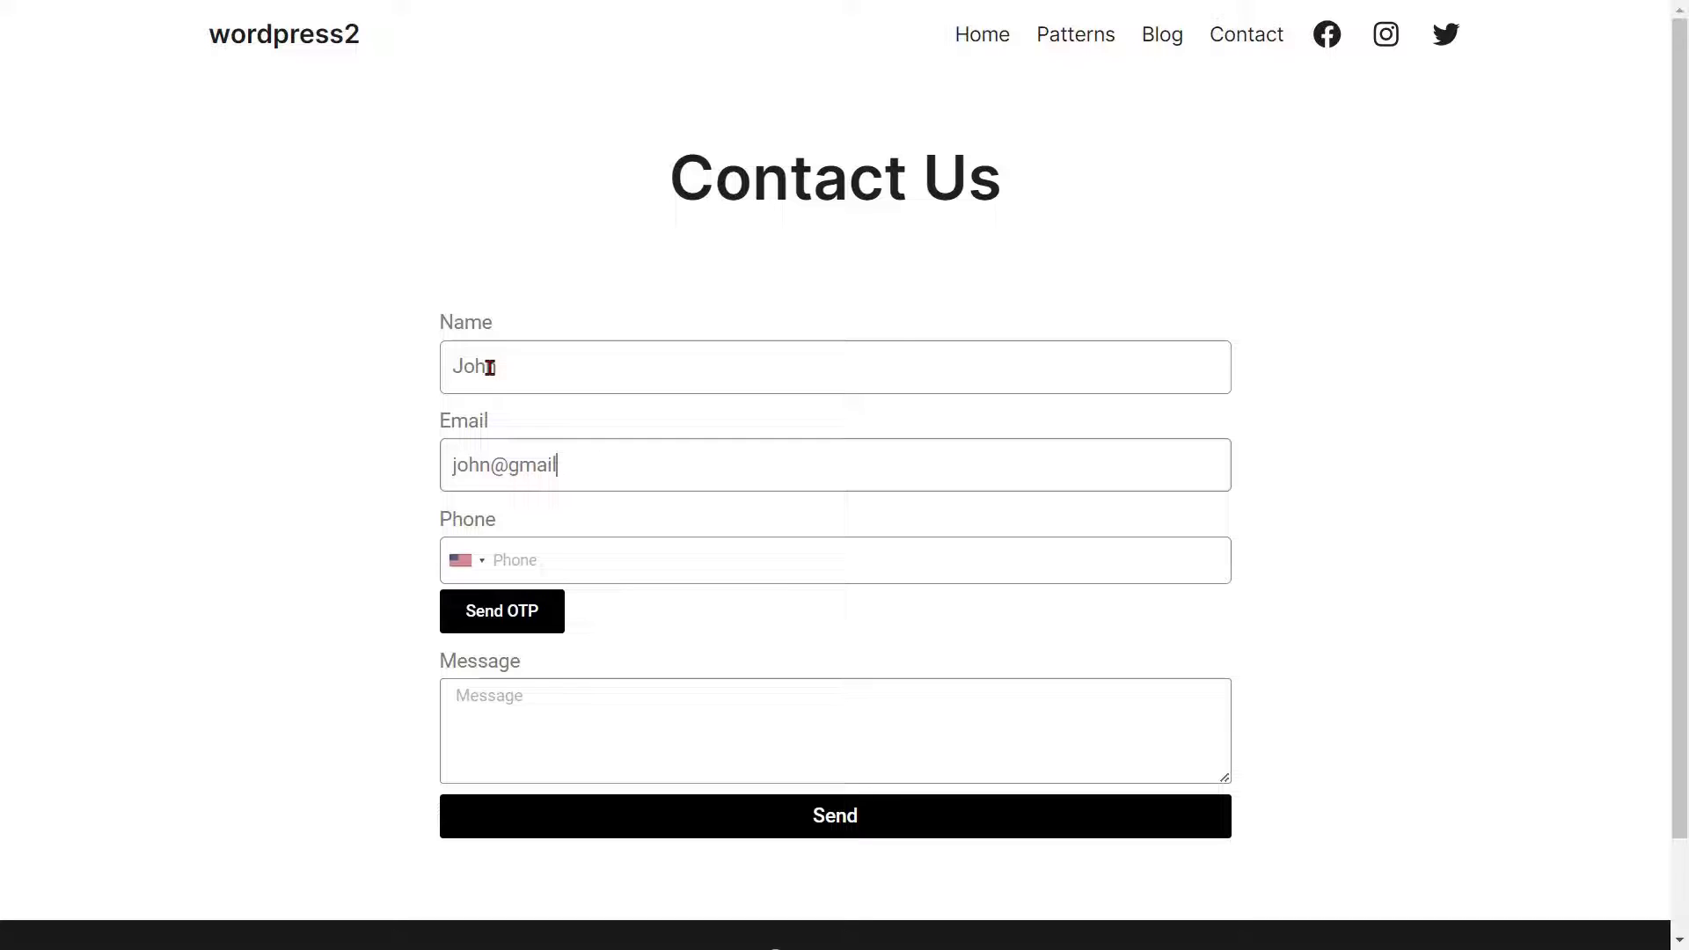
click(467, 563)
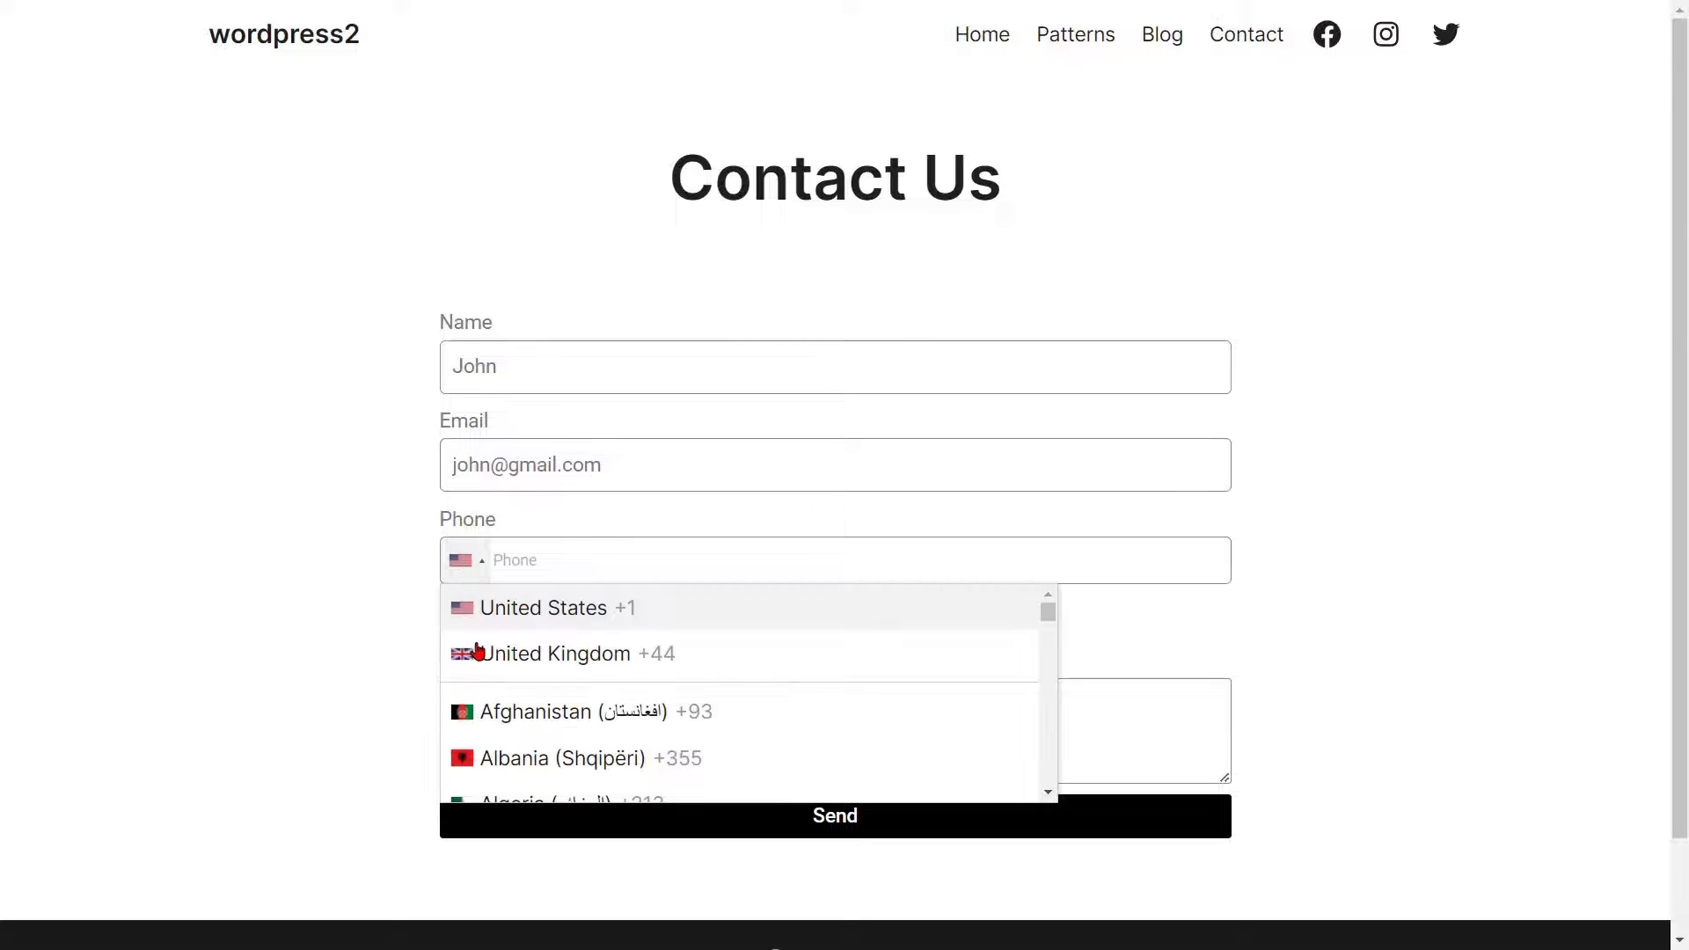
key(i)
click(509, 723)
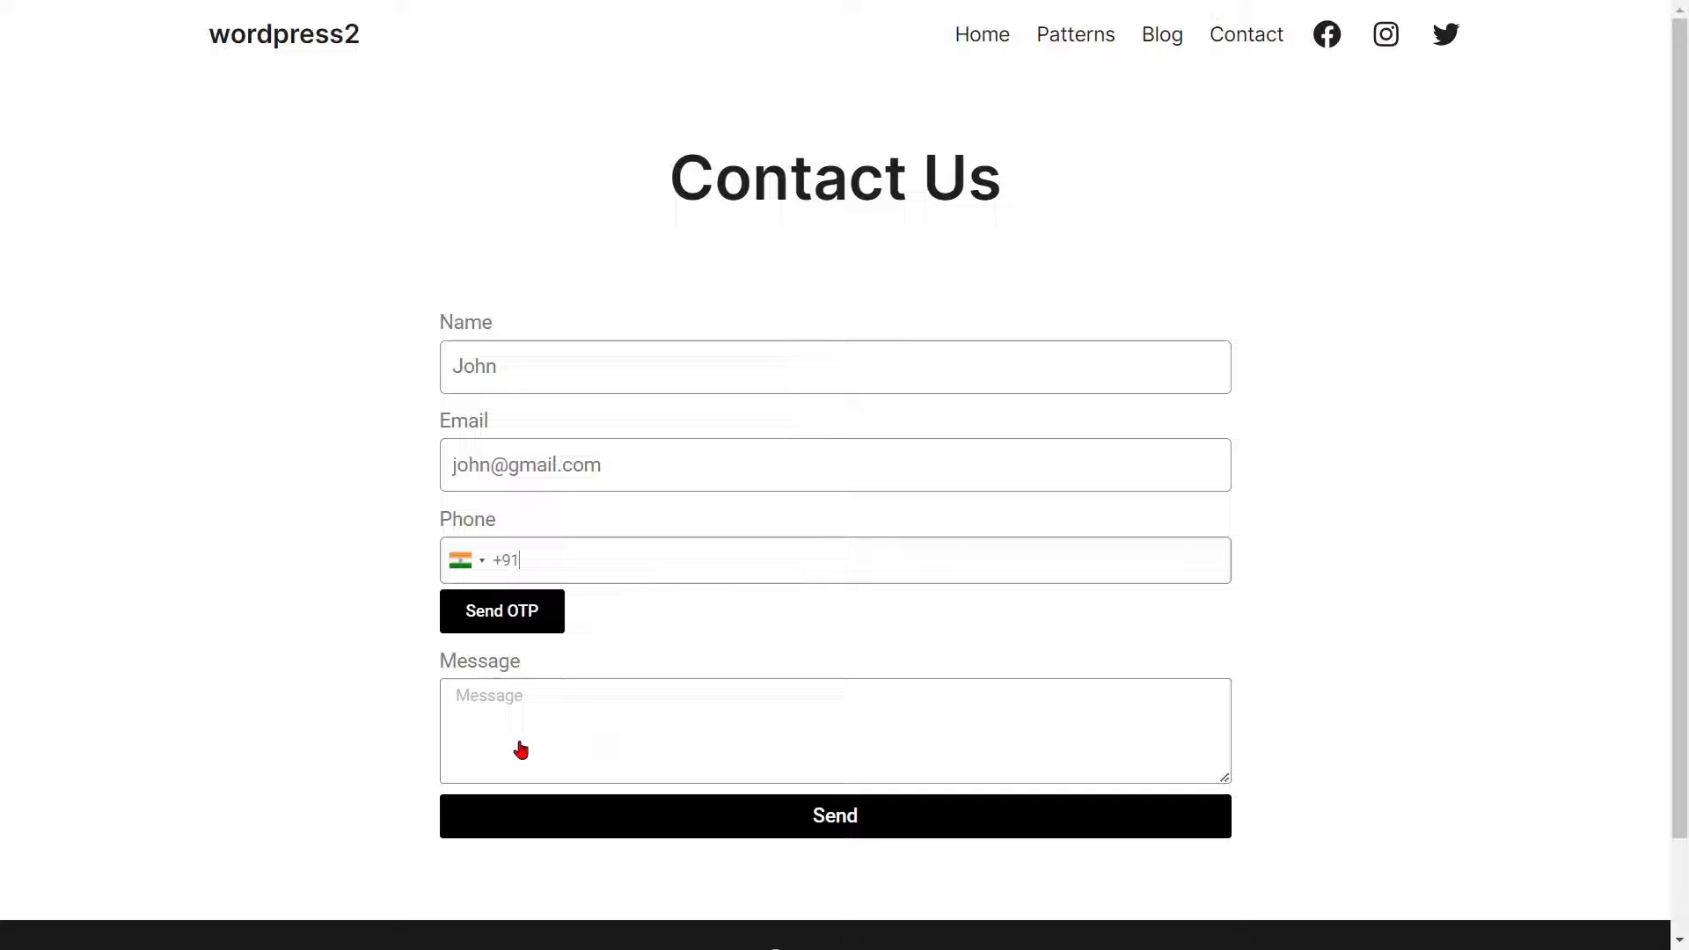
click(566, 559)
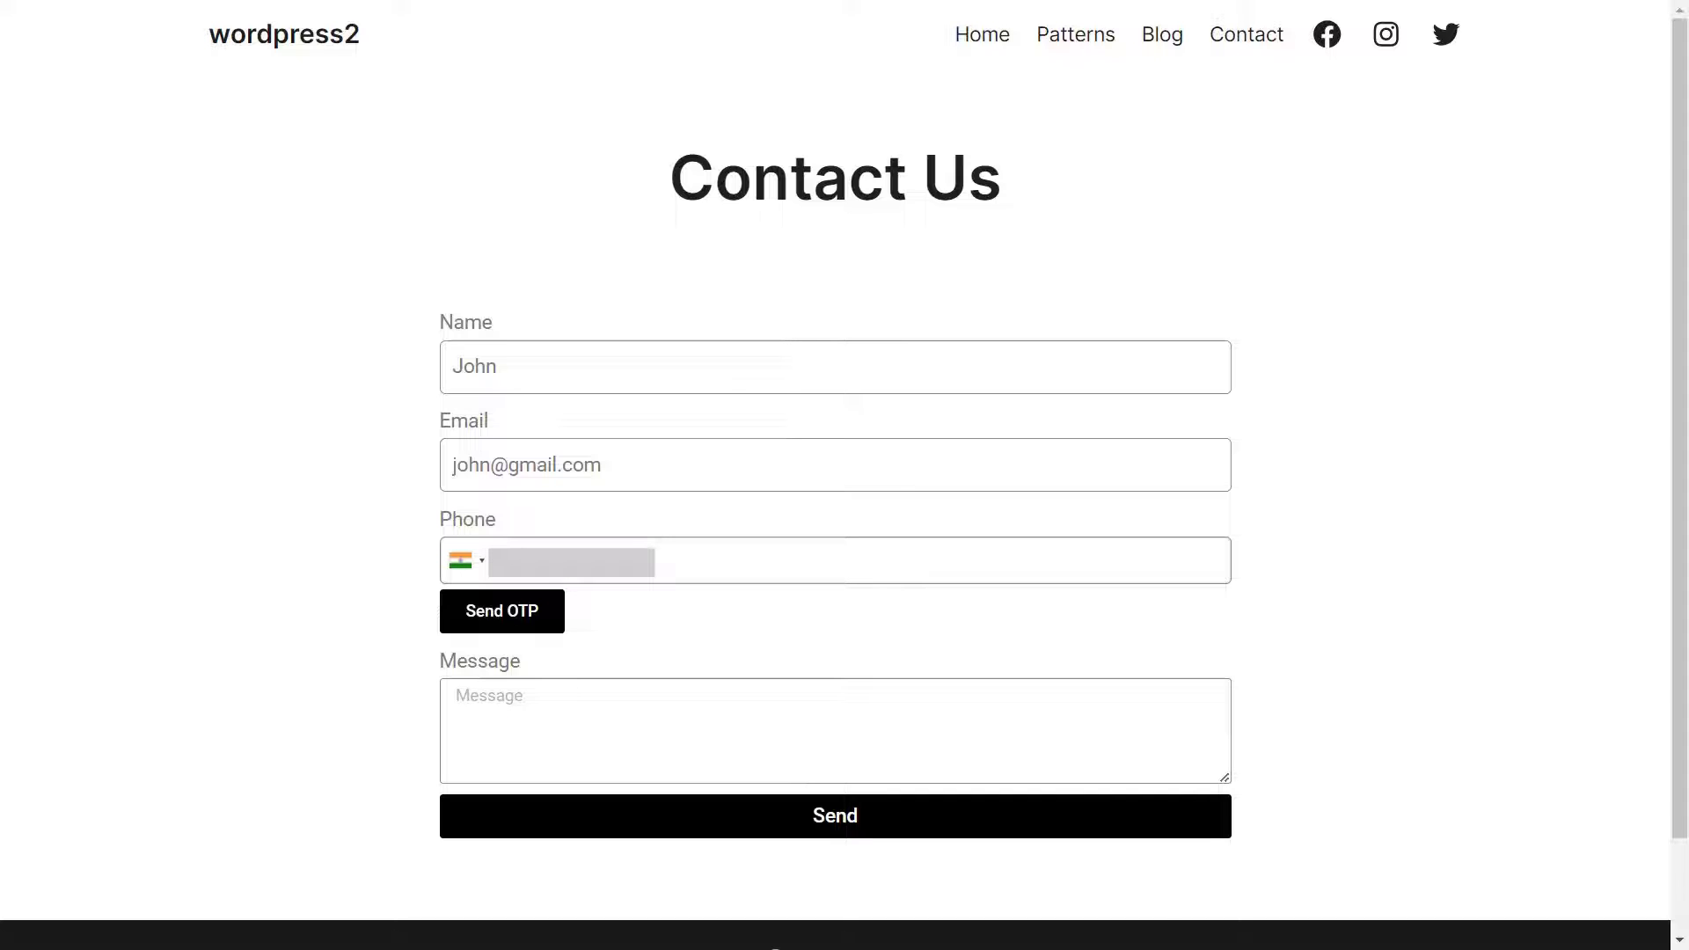
click(532, 617)
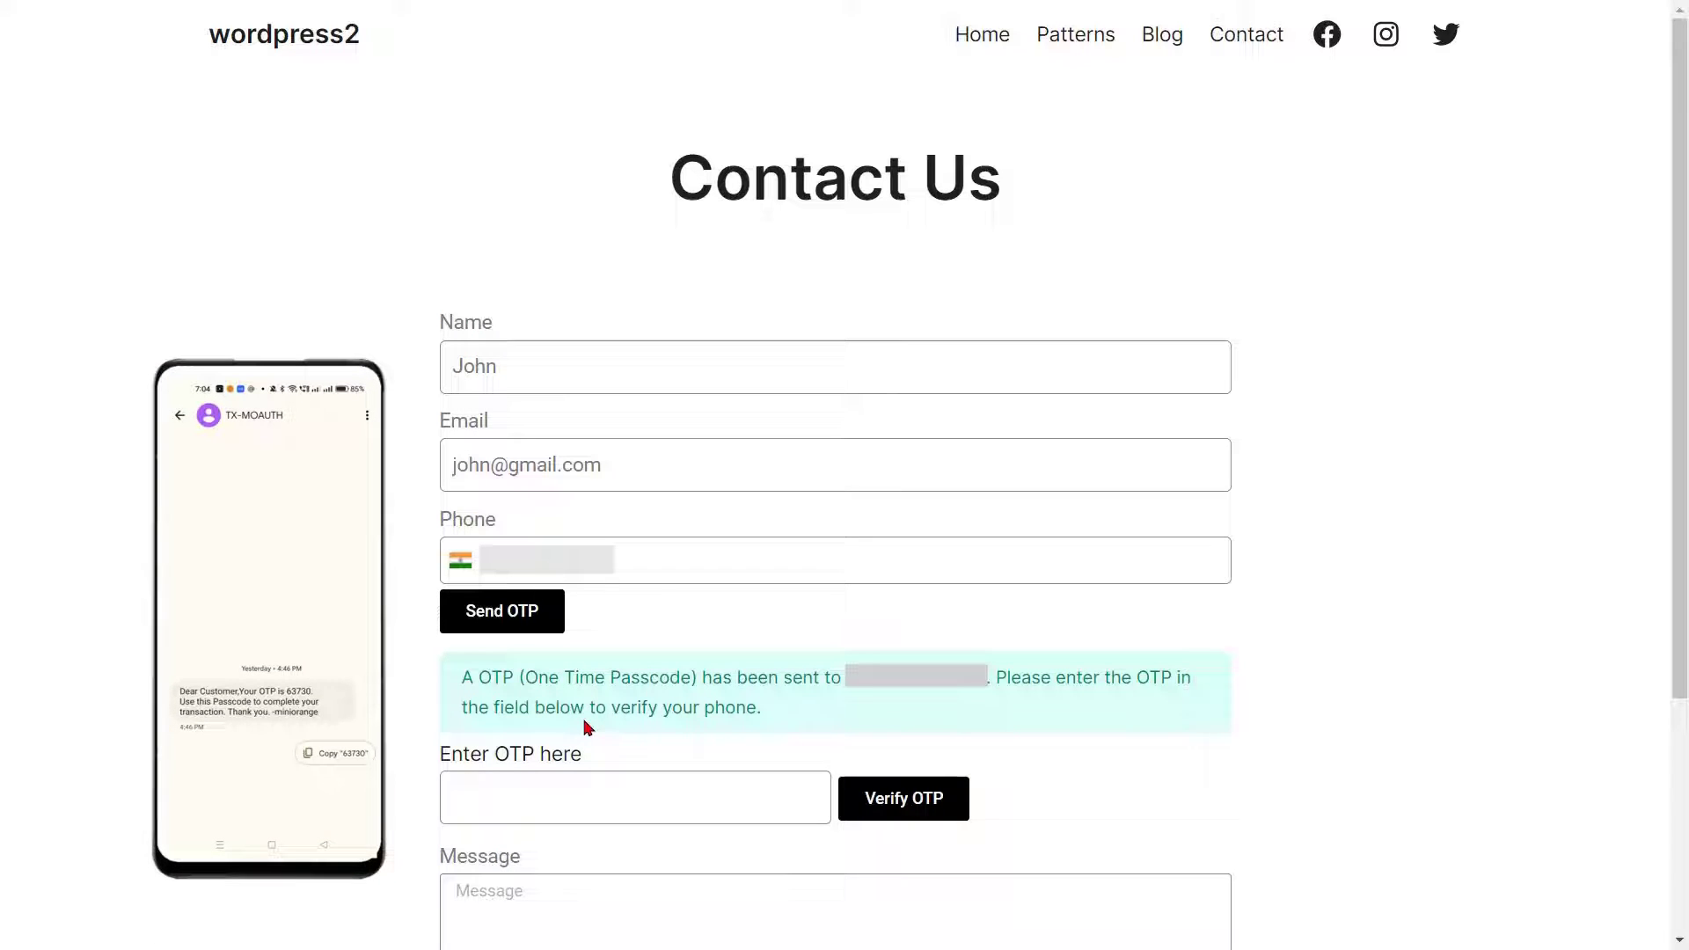
click(484, 797)
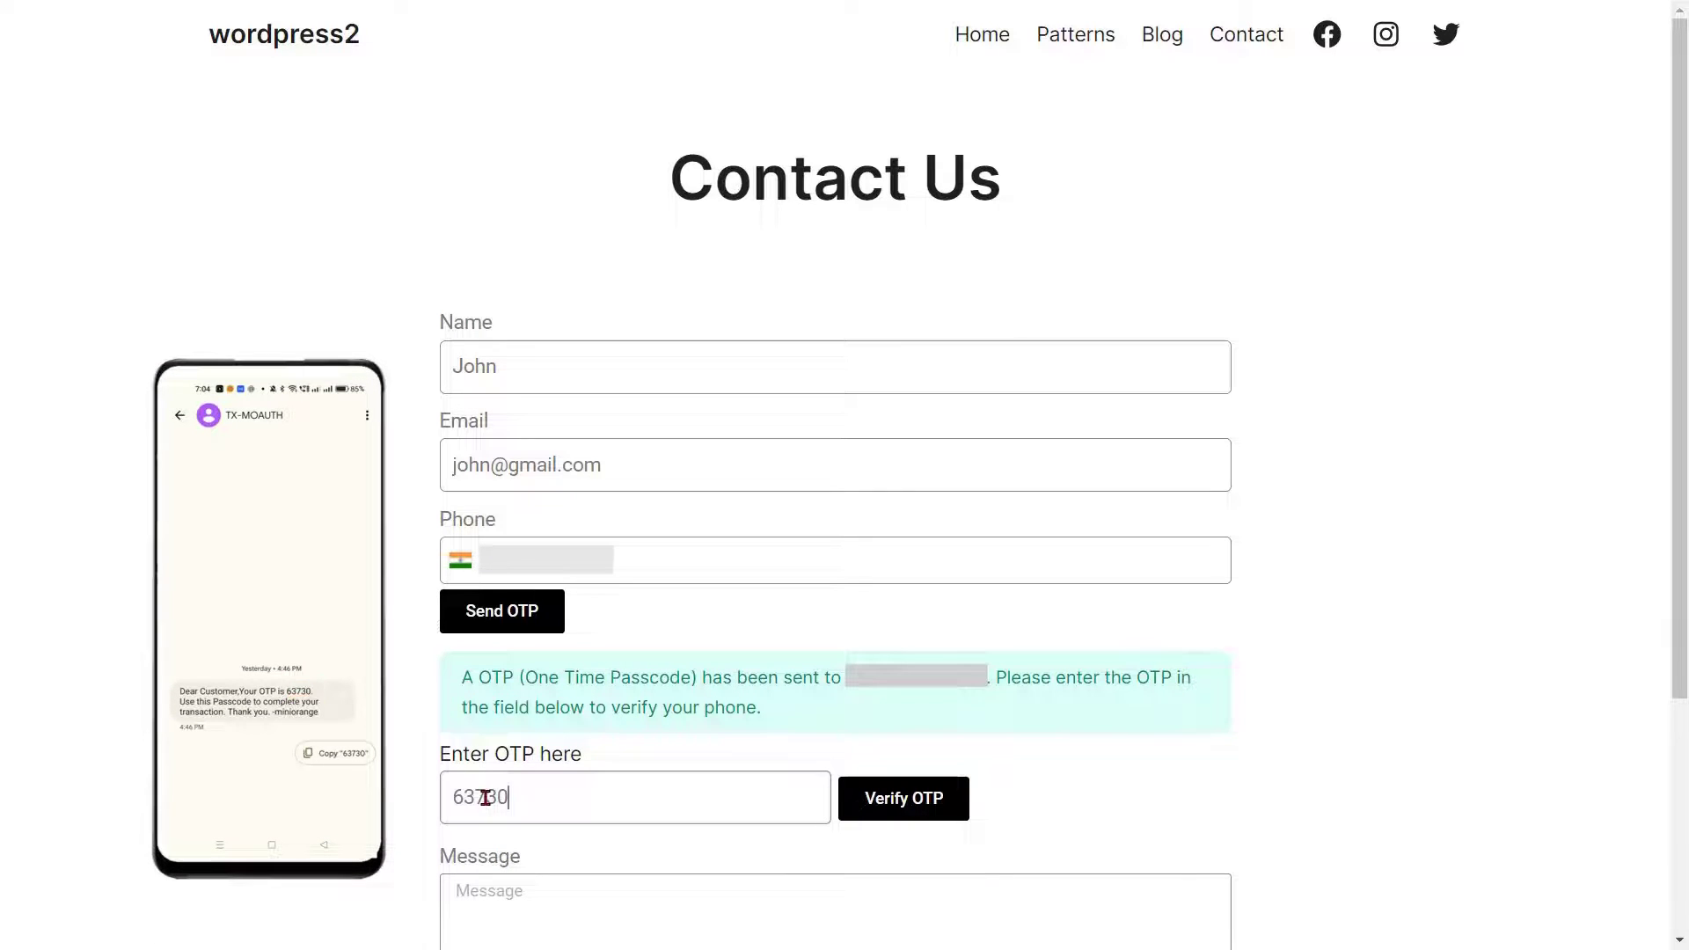
click(896, 801)
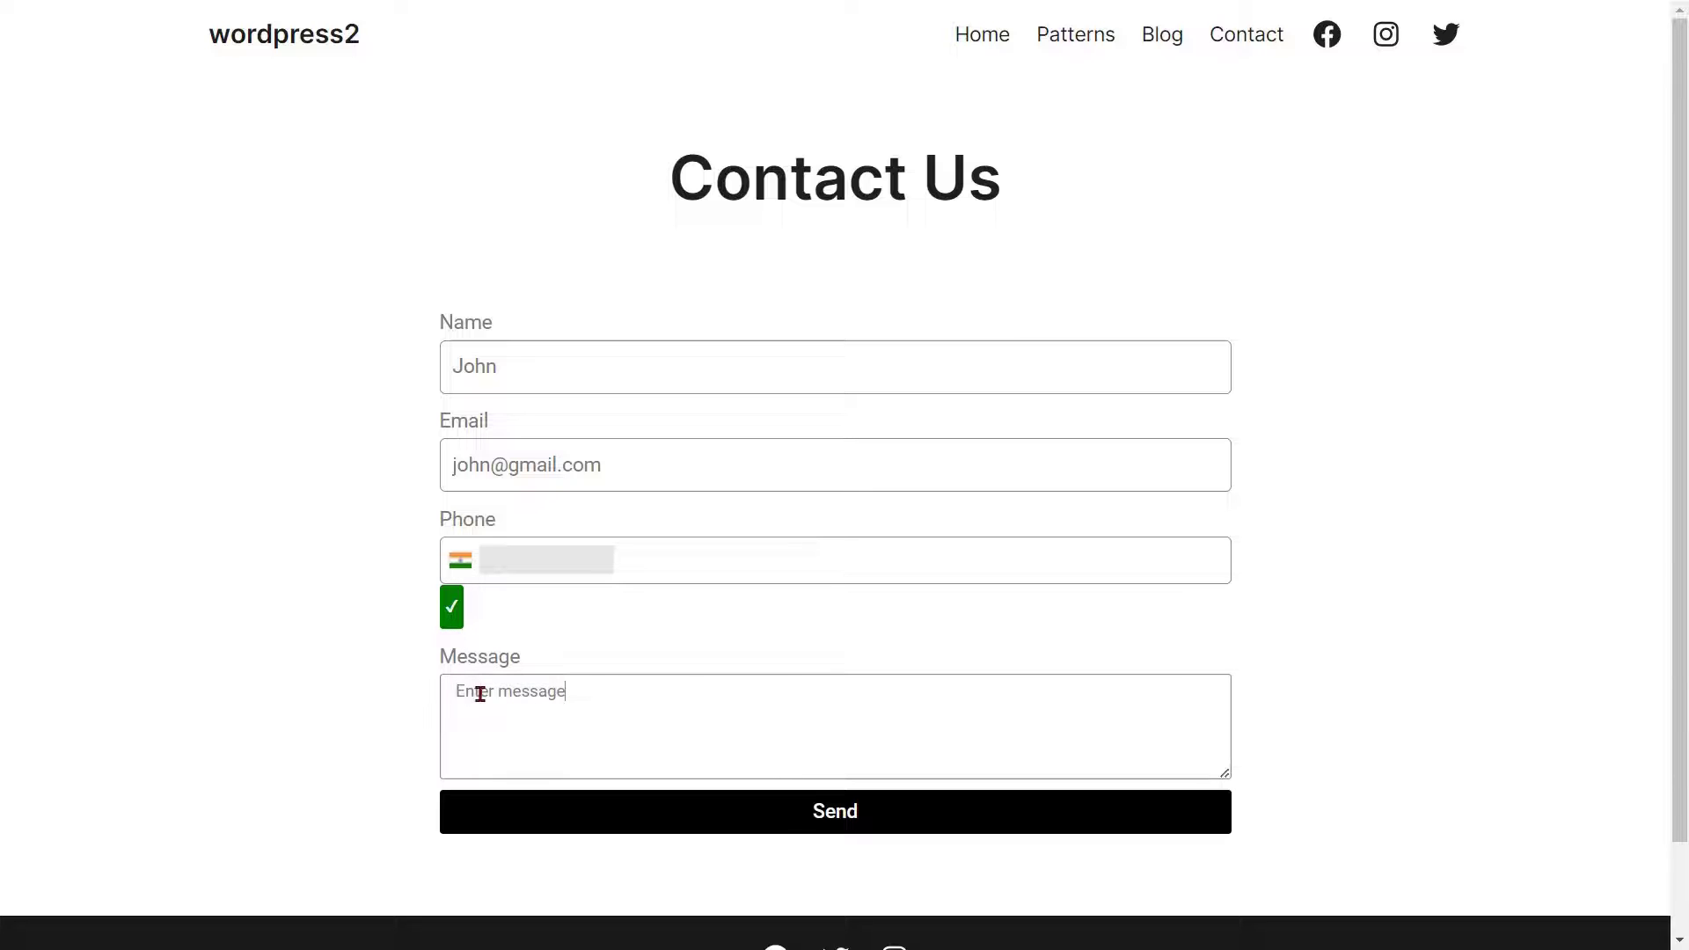
click(818, 814)
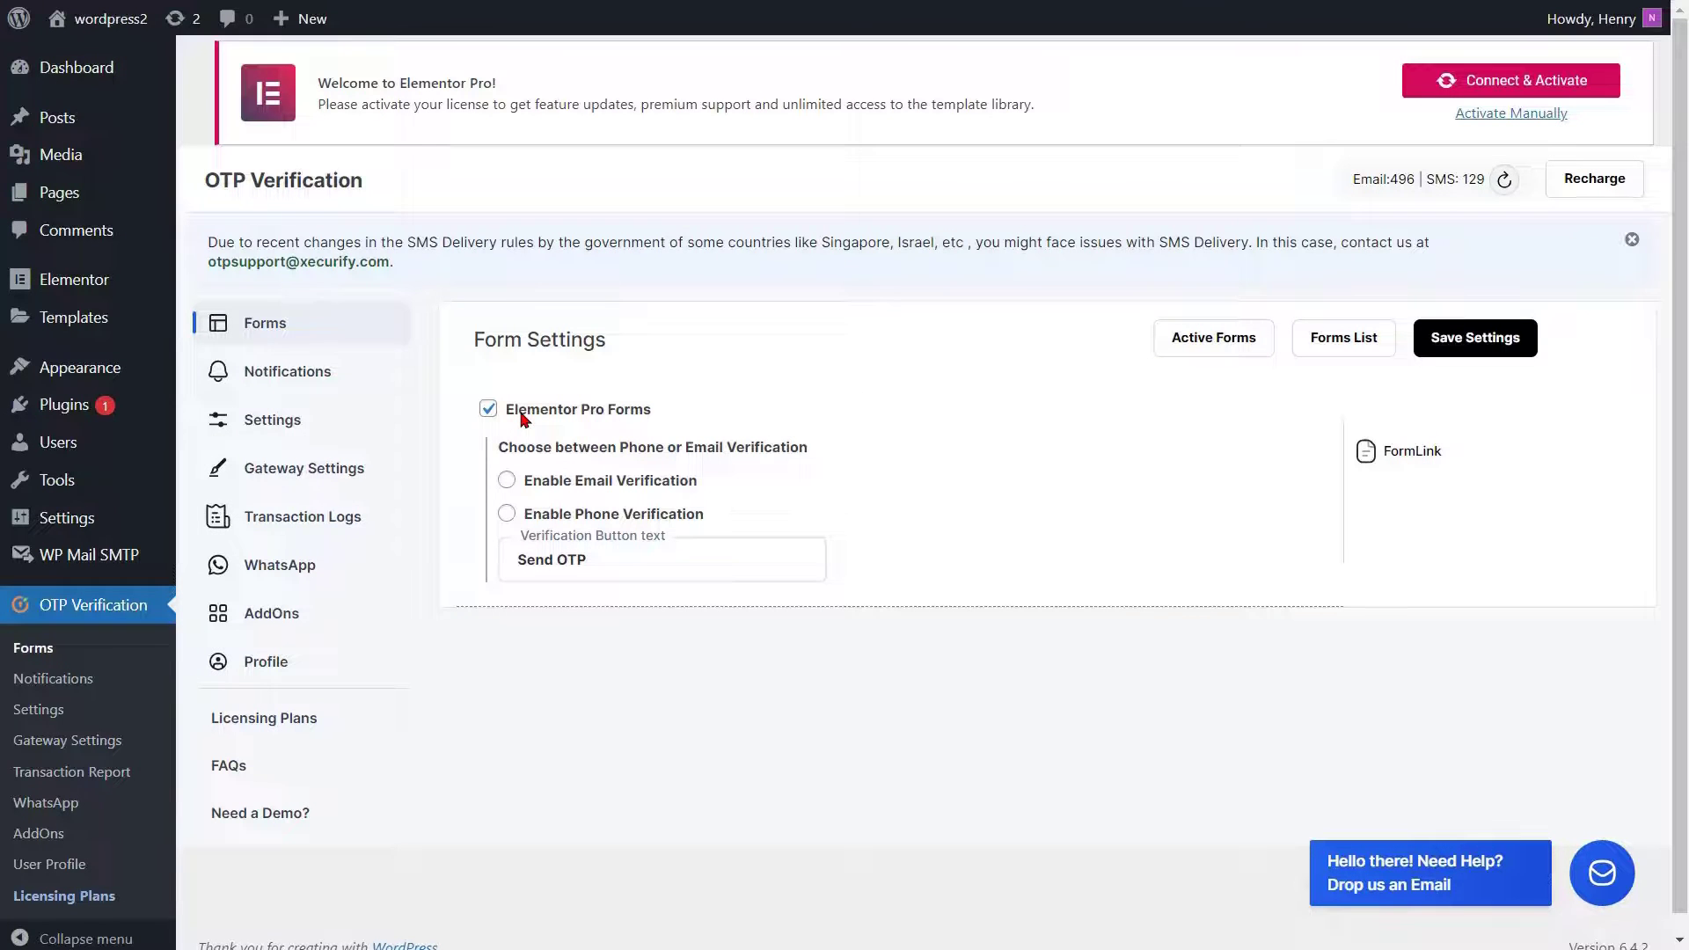
Step: Switch Elementor Pro Forms to email verification and paste Form ID 11 from Elementor
click(507, 481)
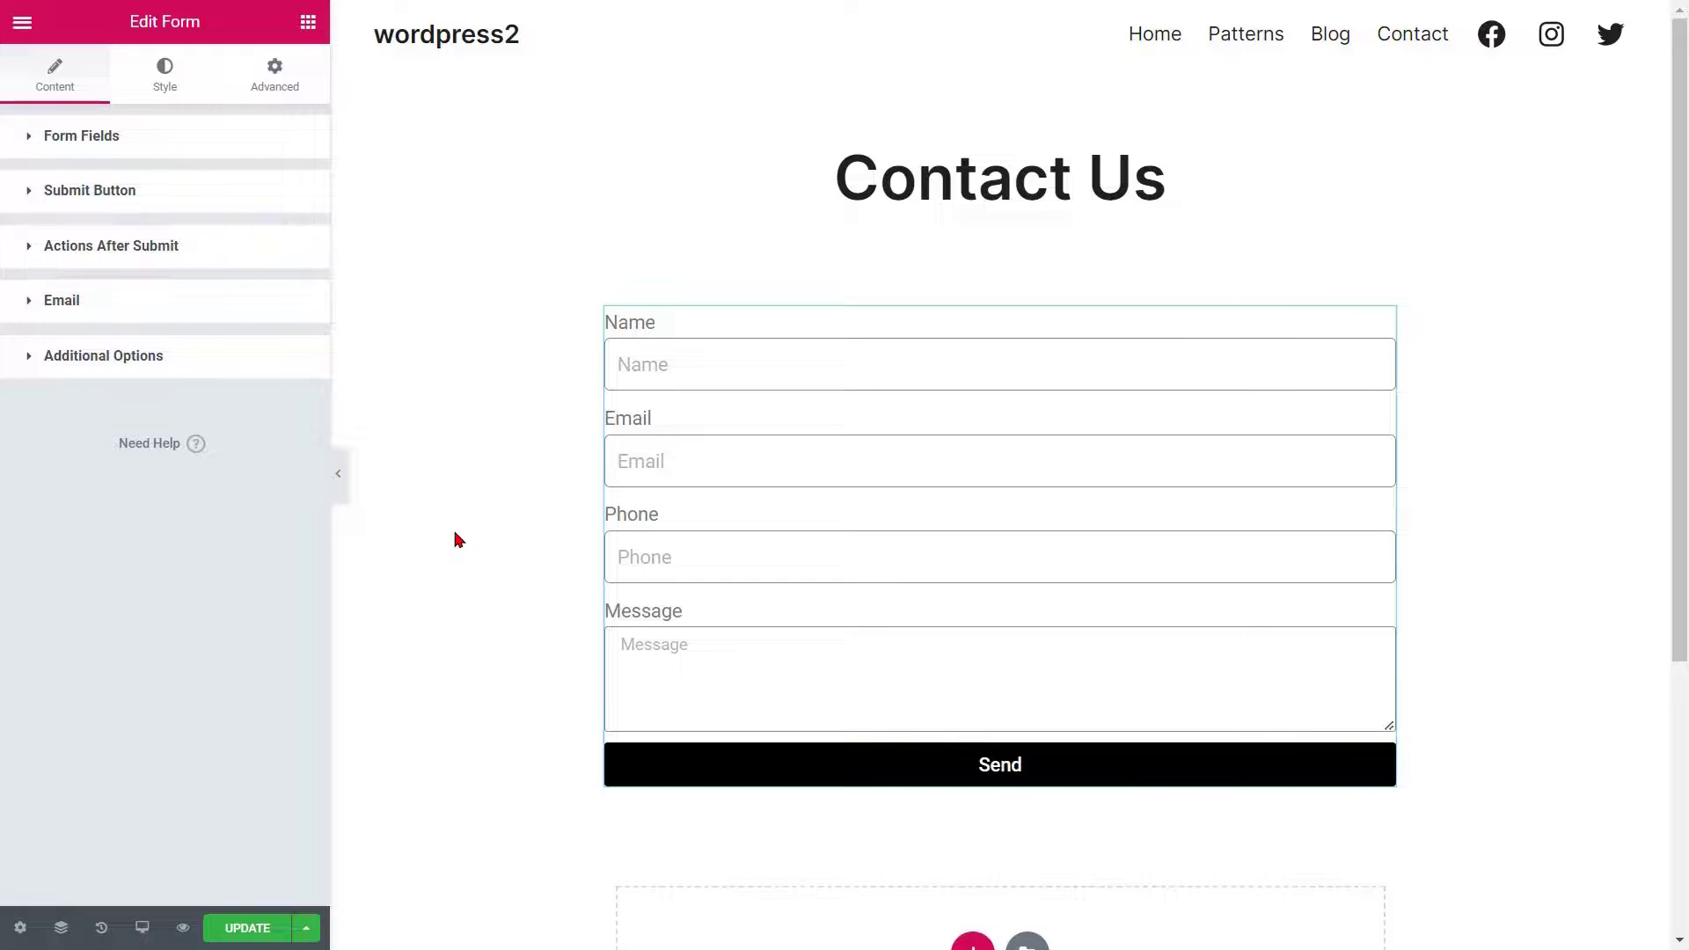
click(131, 367)
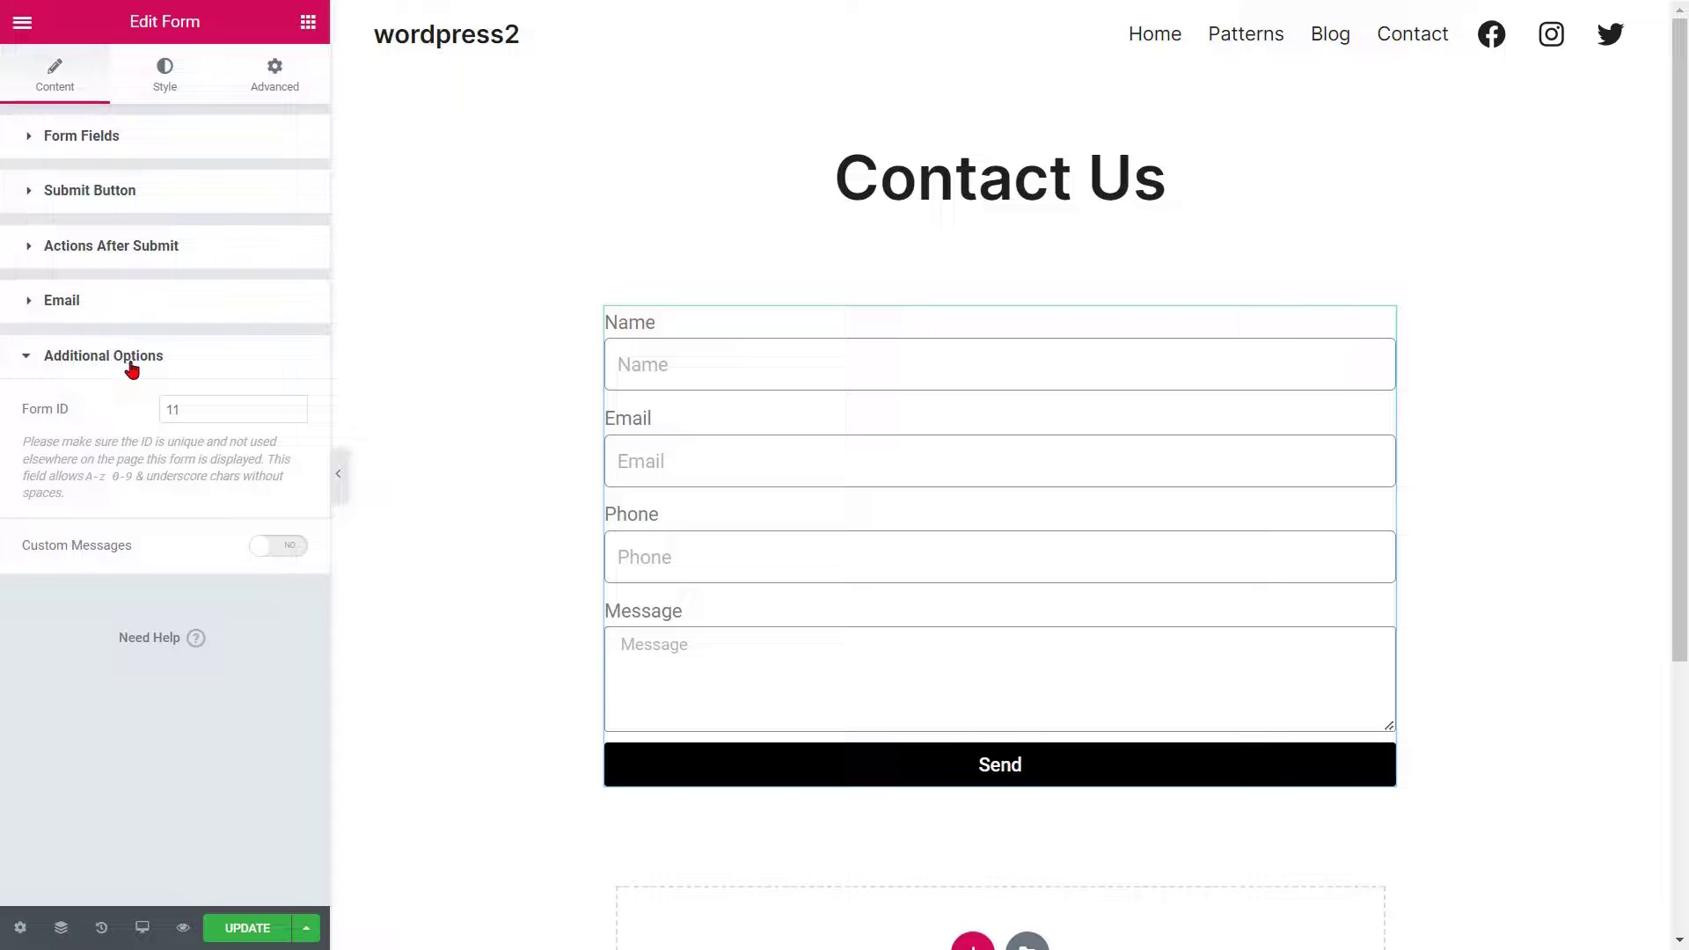
double_click(189, 412)
key(ctrl+c)
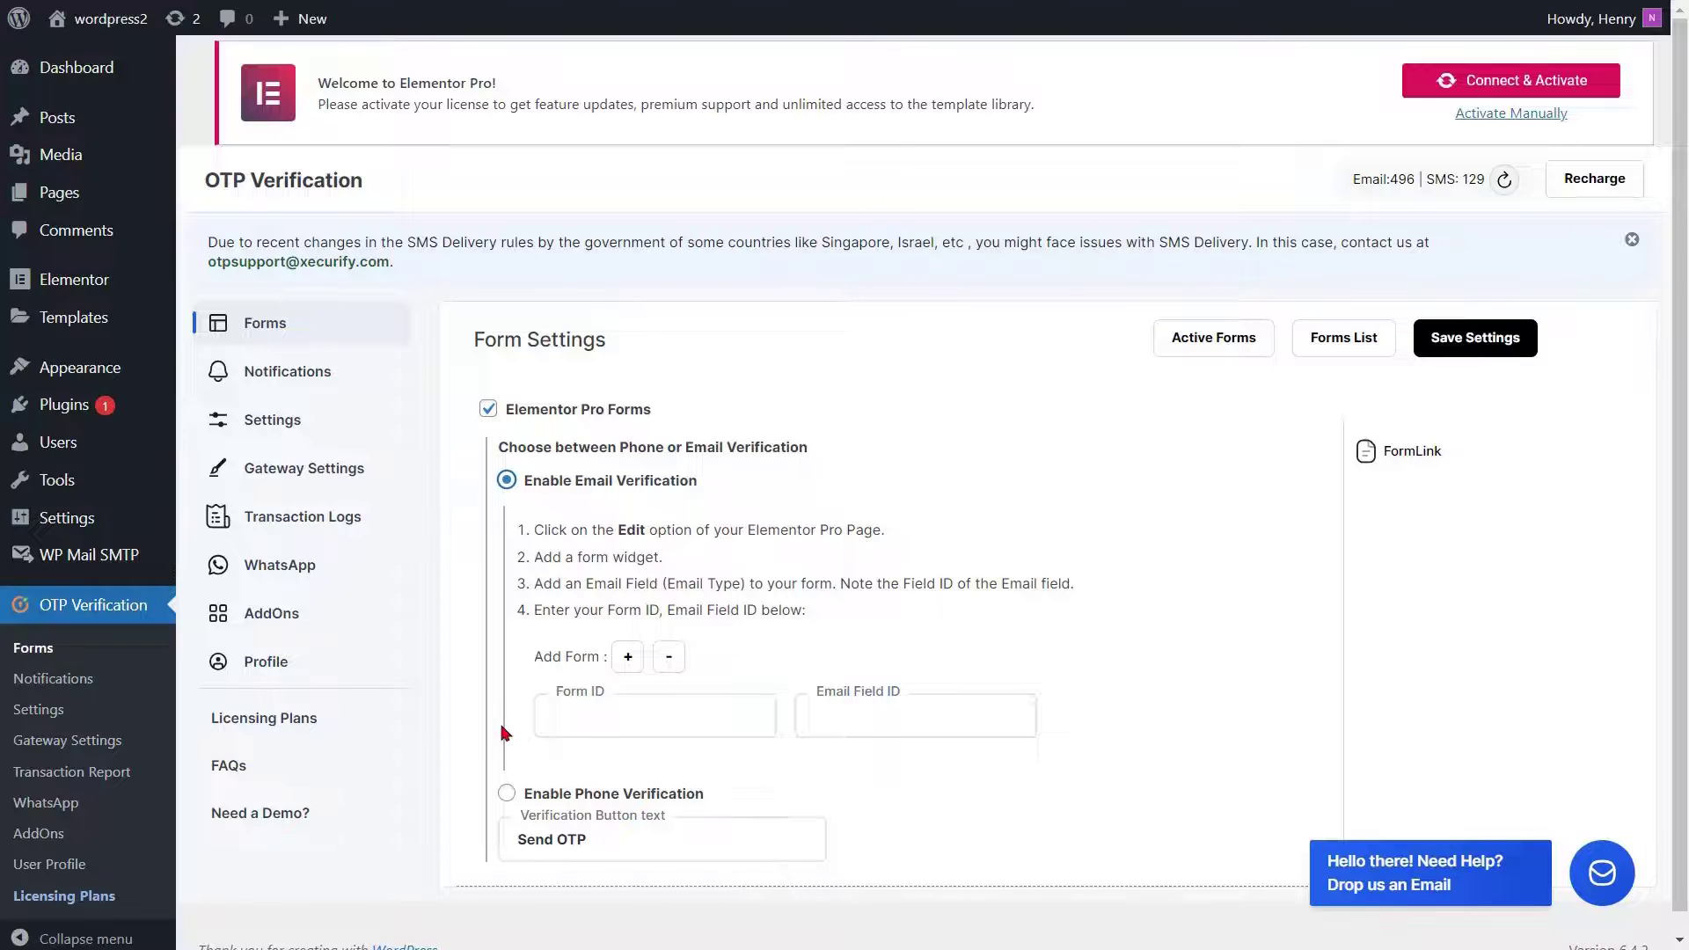
click(569, 718)
key(ctrl+v)
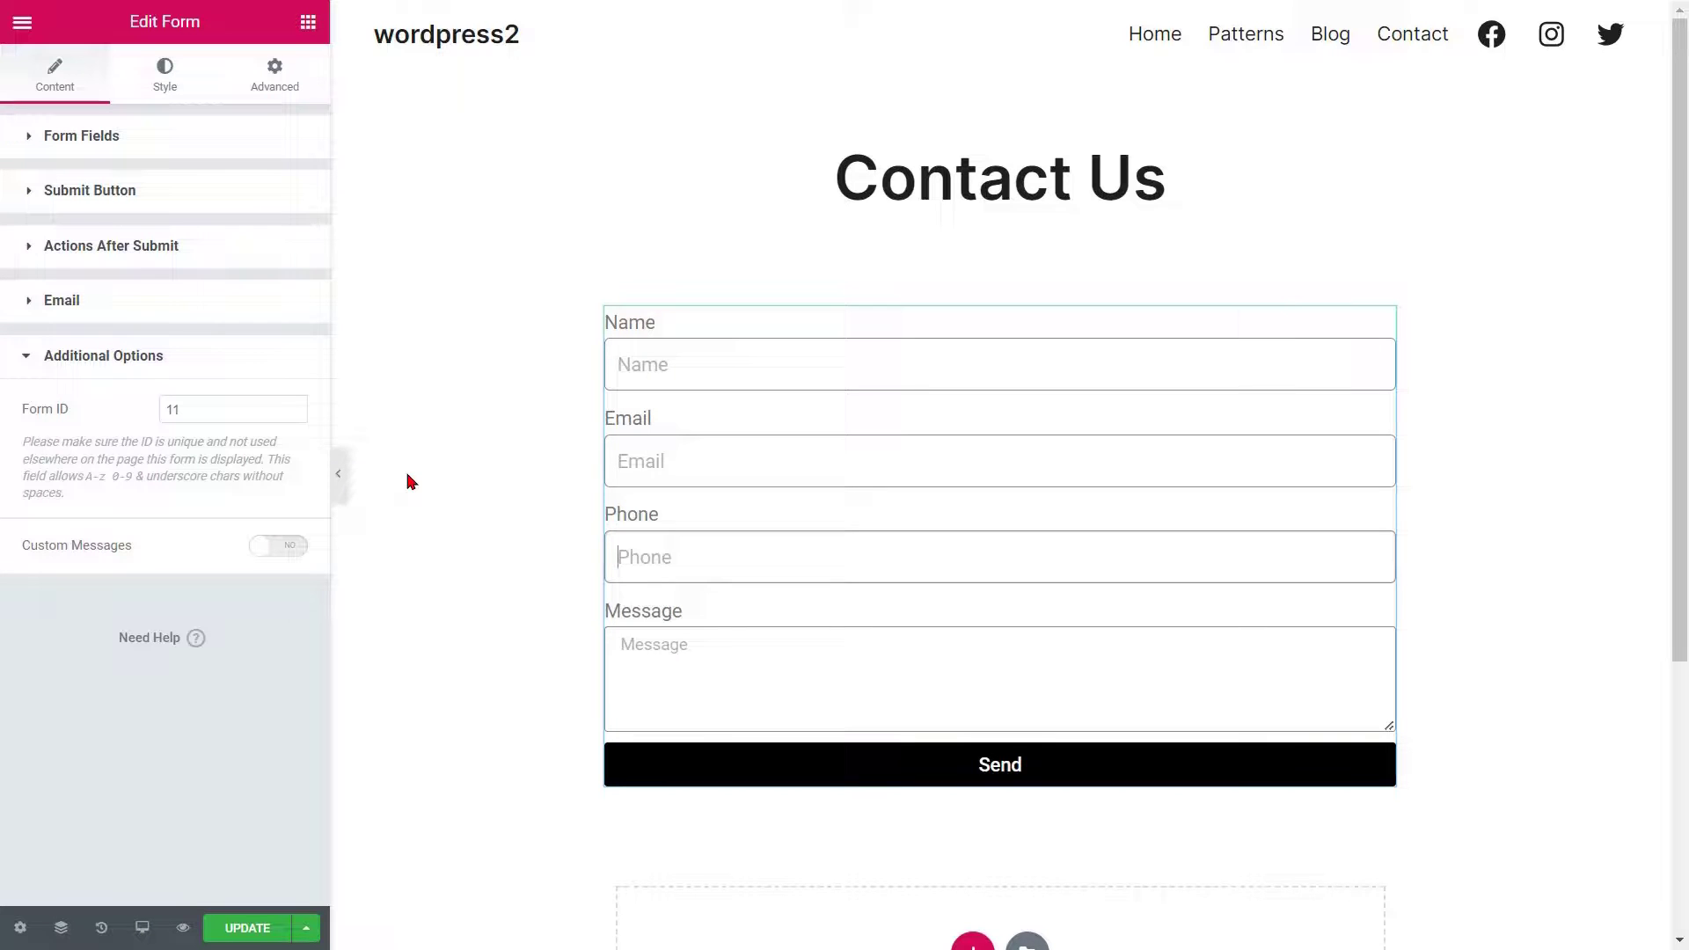
Step: Copy the Email field's ID 'email' from its Advanced settings in Elementor
click(95, 141)
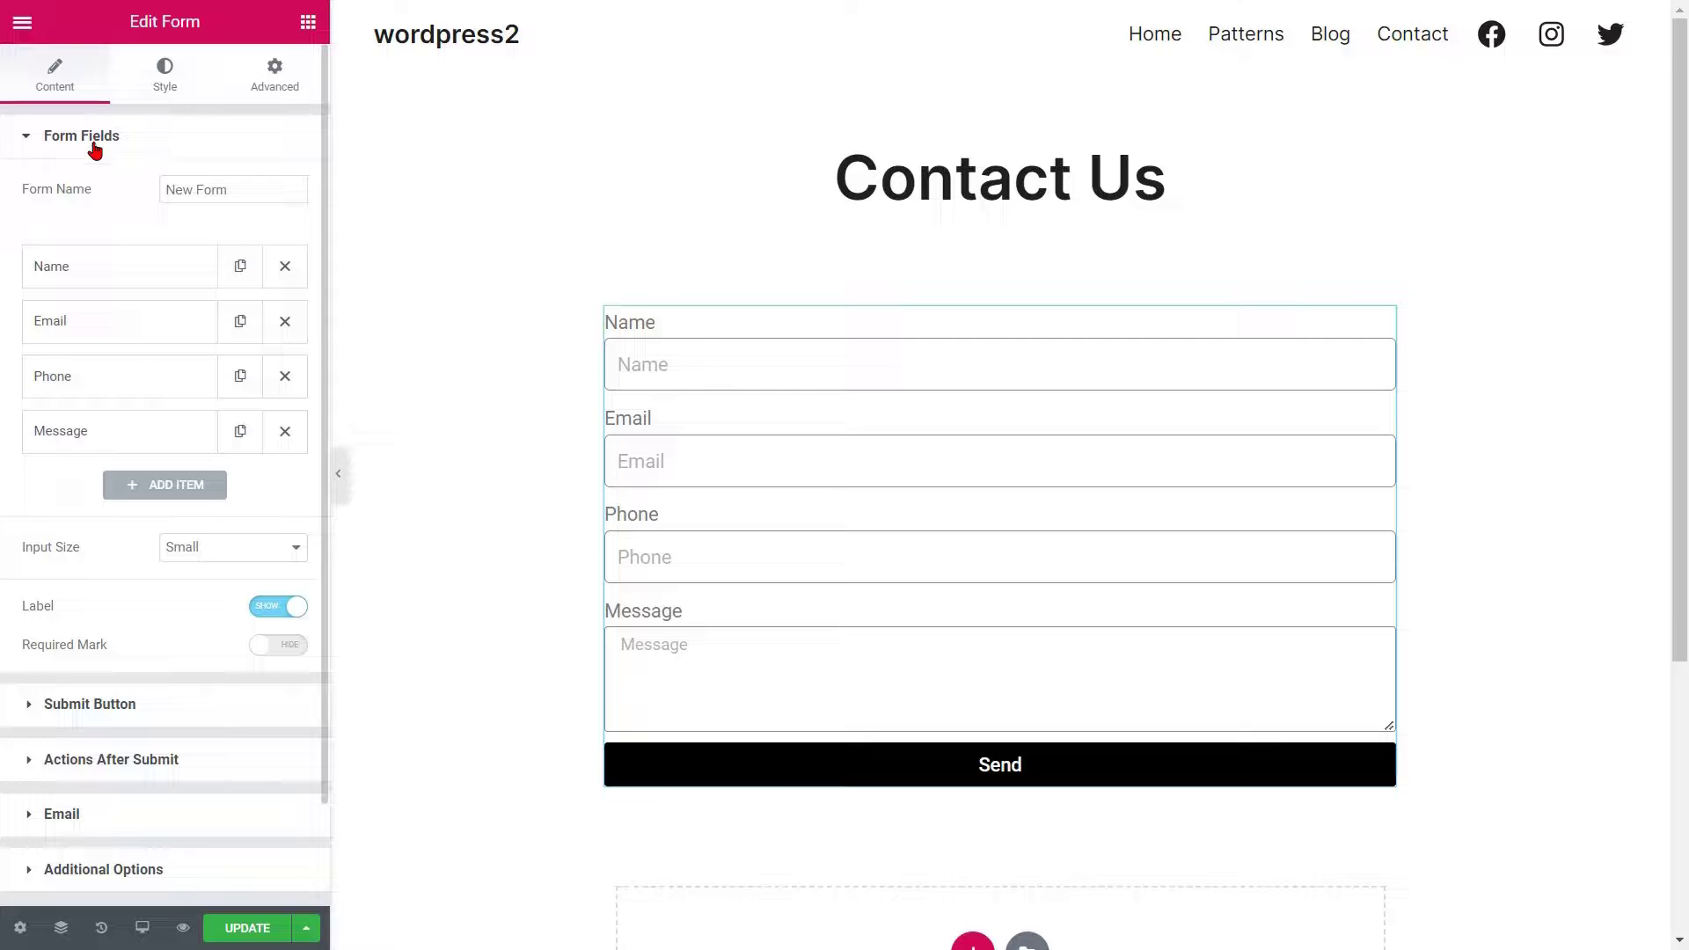
click(124, 330)
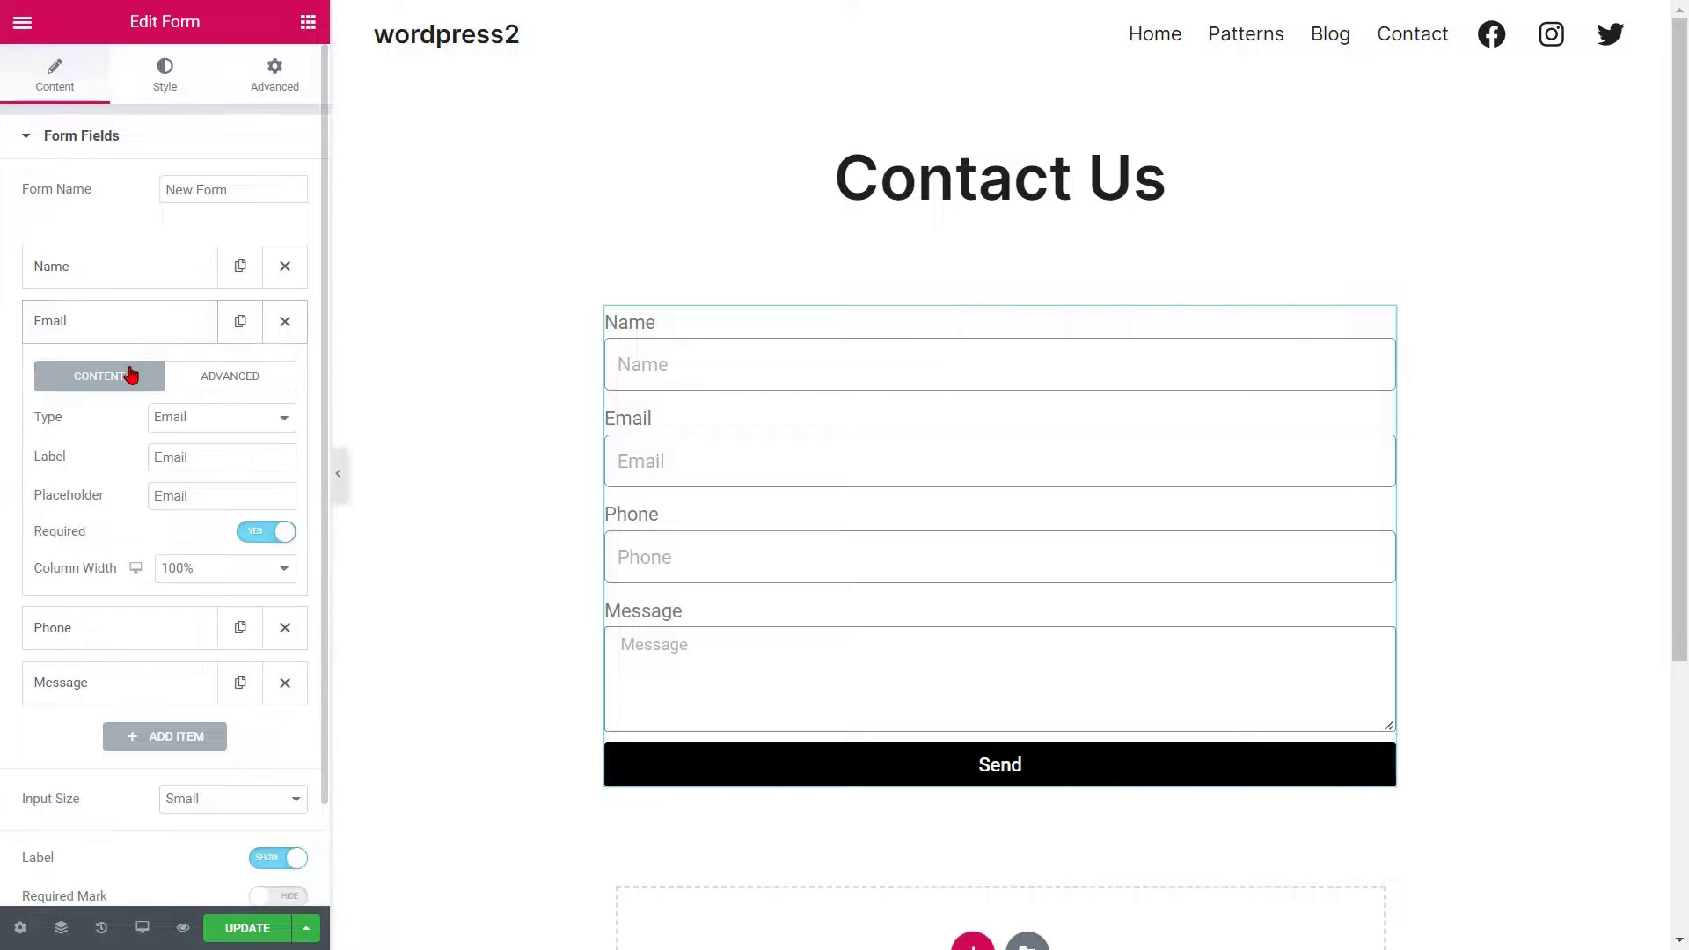
click(225, 379)
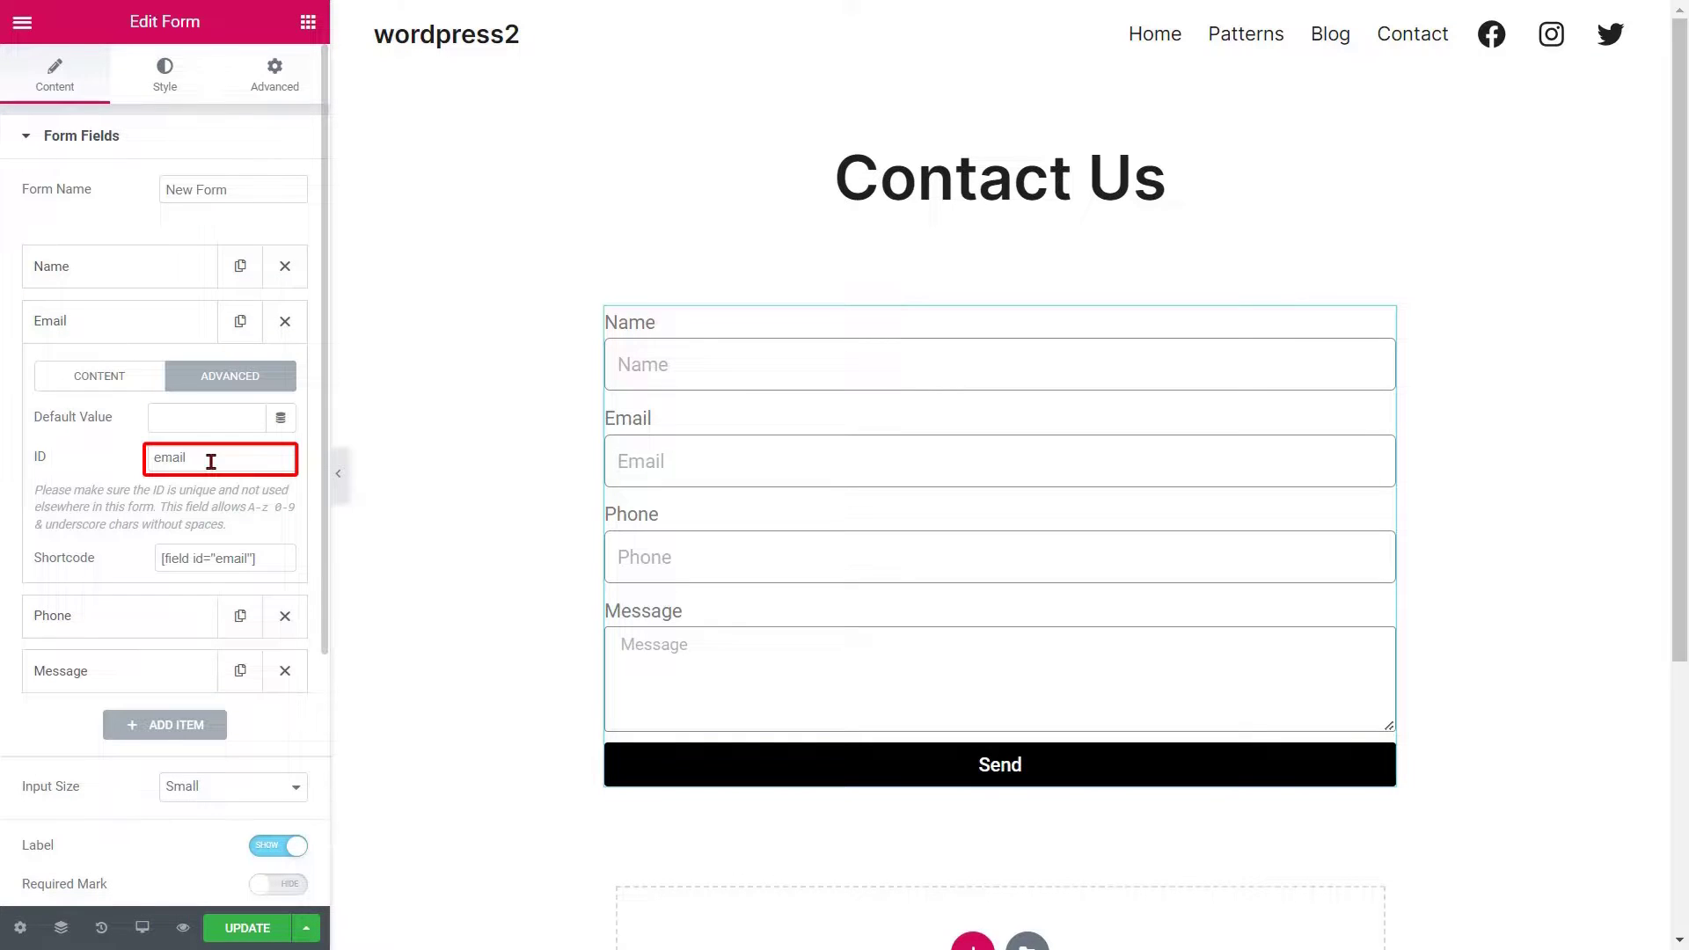
double_click(172, 459)
key(ctrl+c)
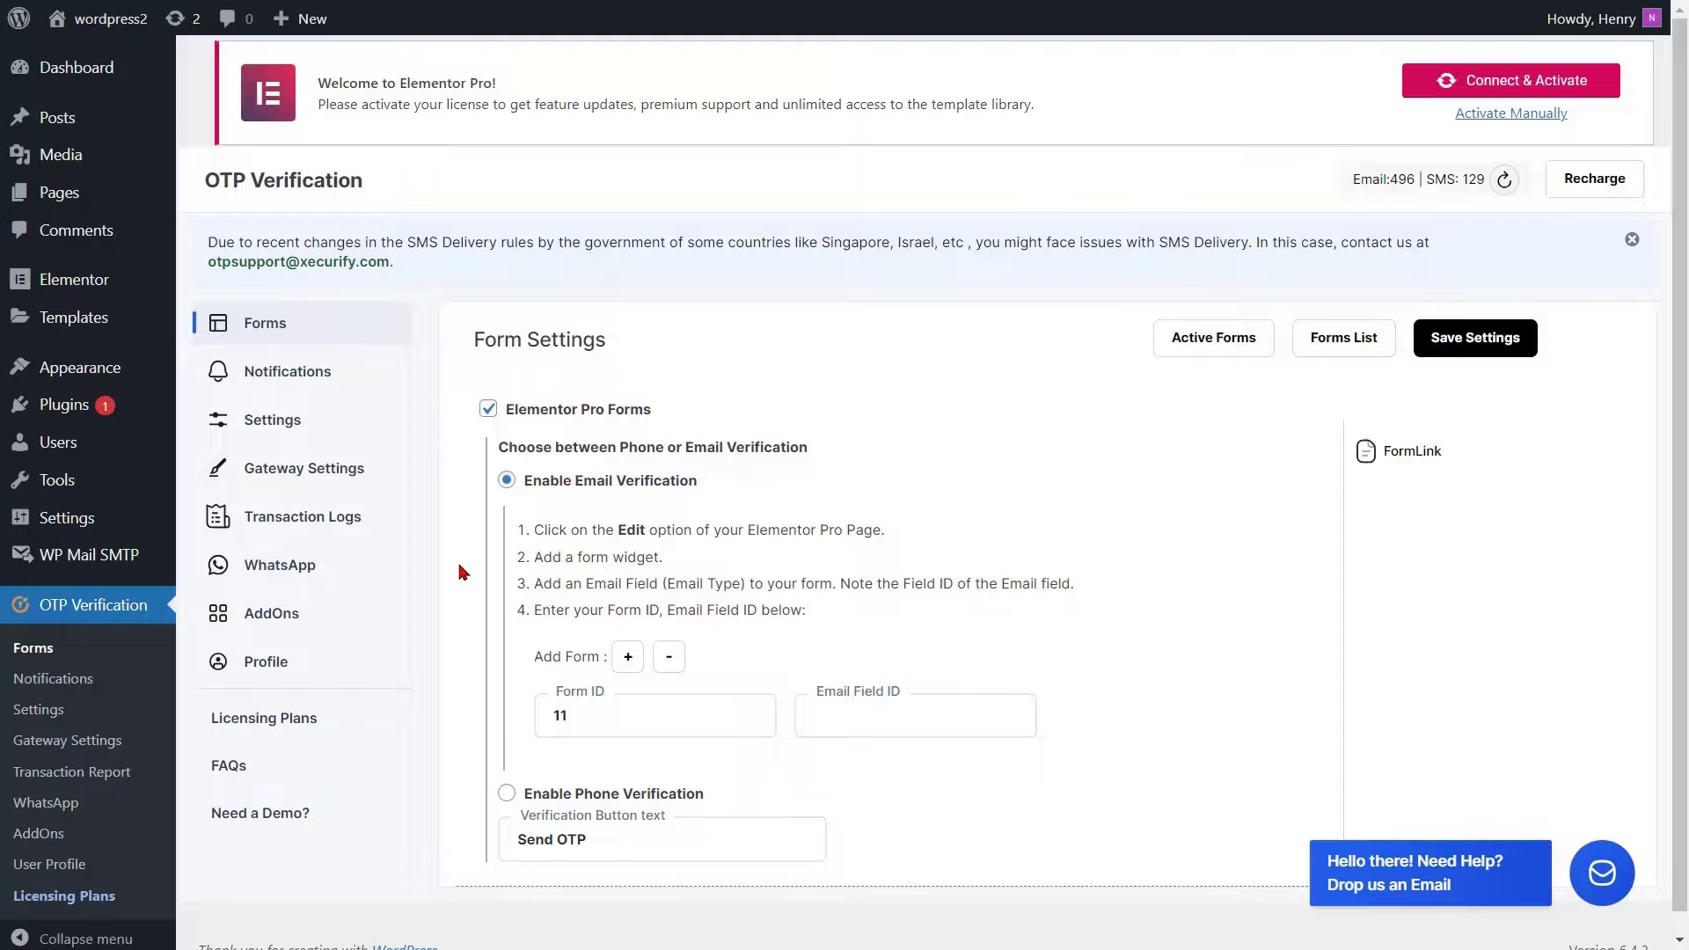
Step: Paste 'email' as the Email Field ID, keep 'Send OTP' text, and save settings
click(850, 715)
key(ctrl+v)
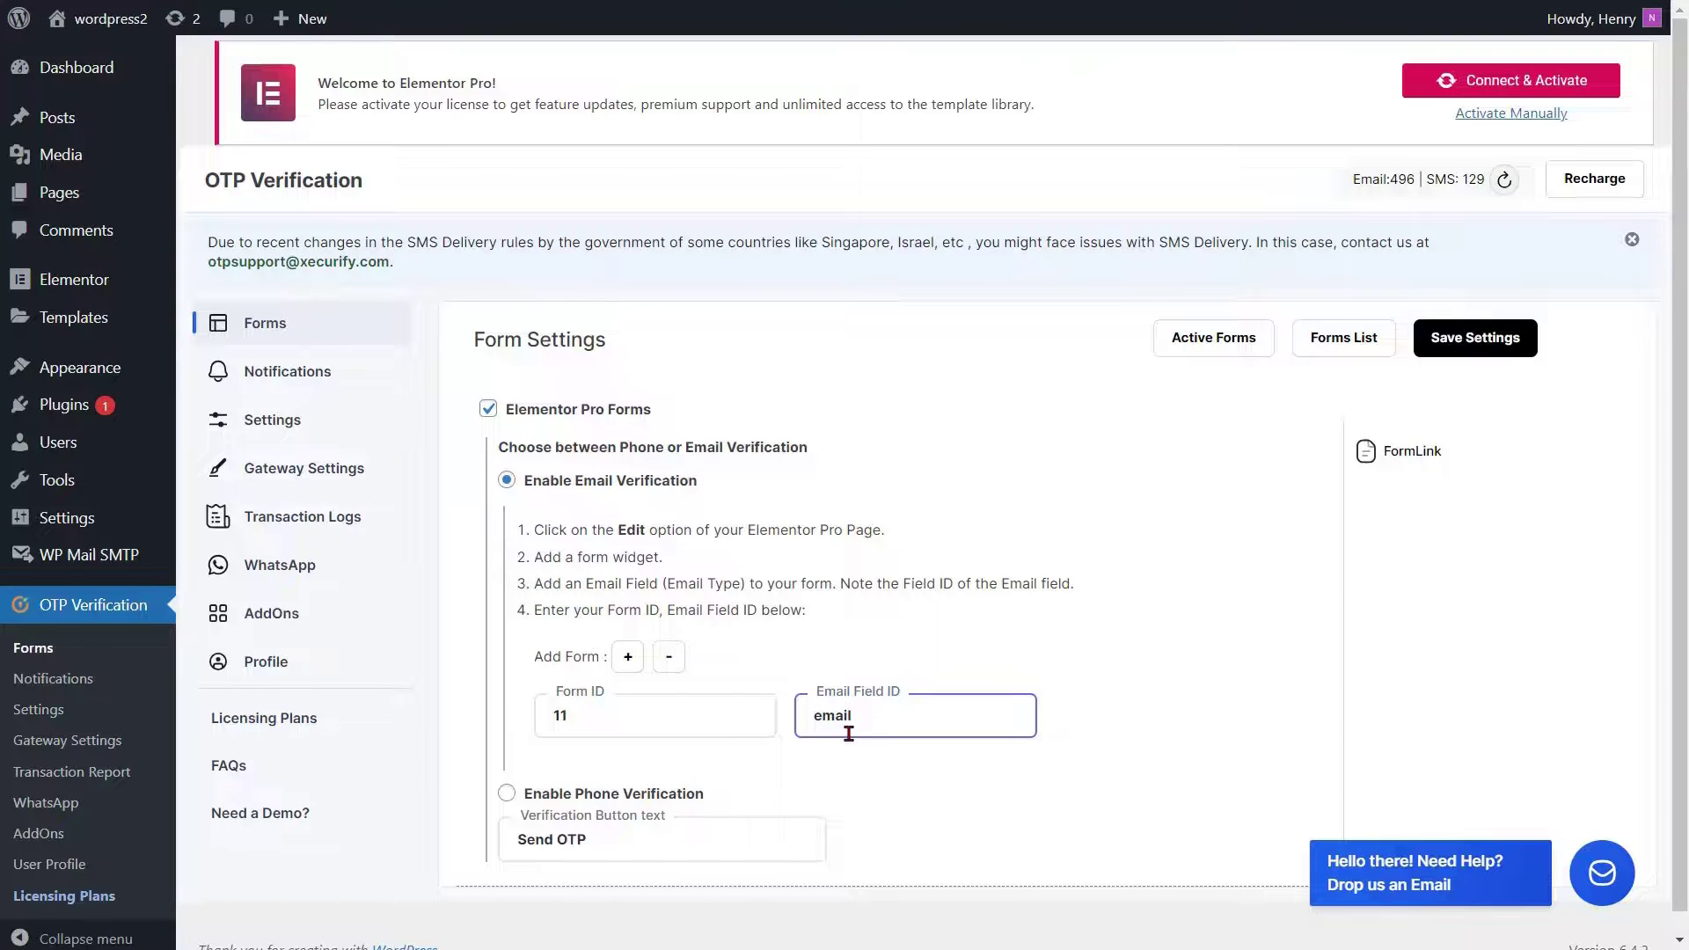
click(599, 832)
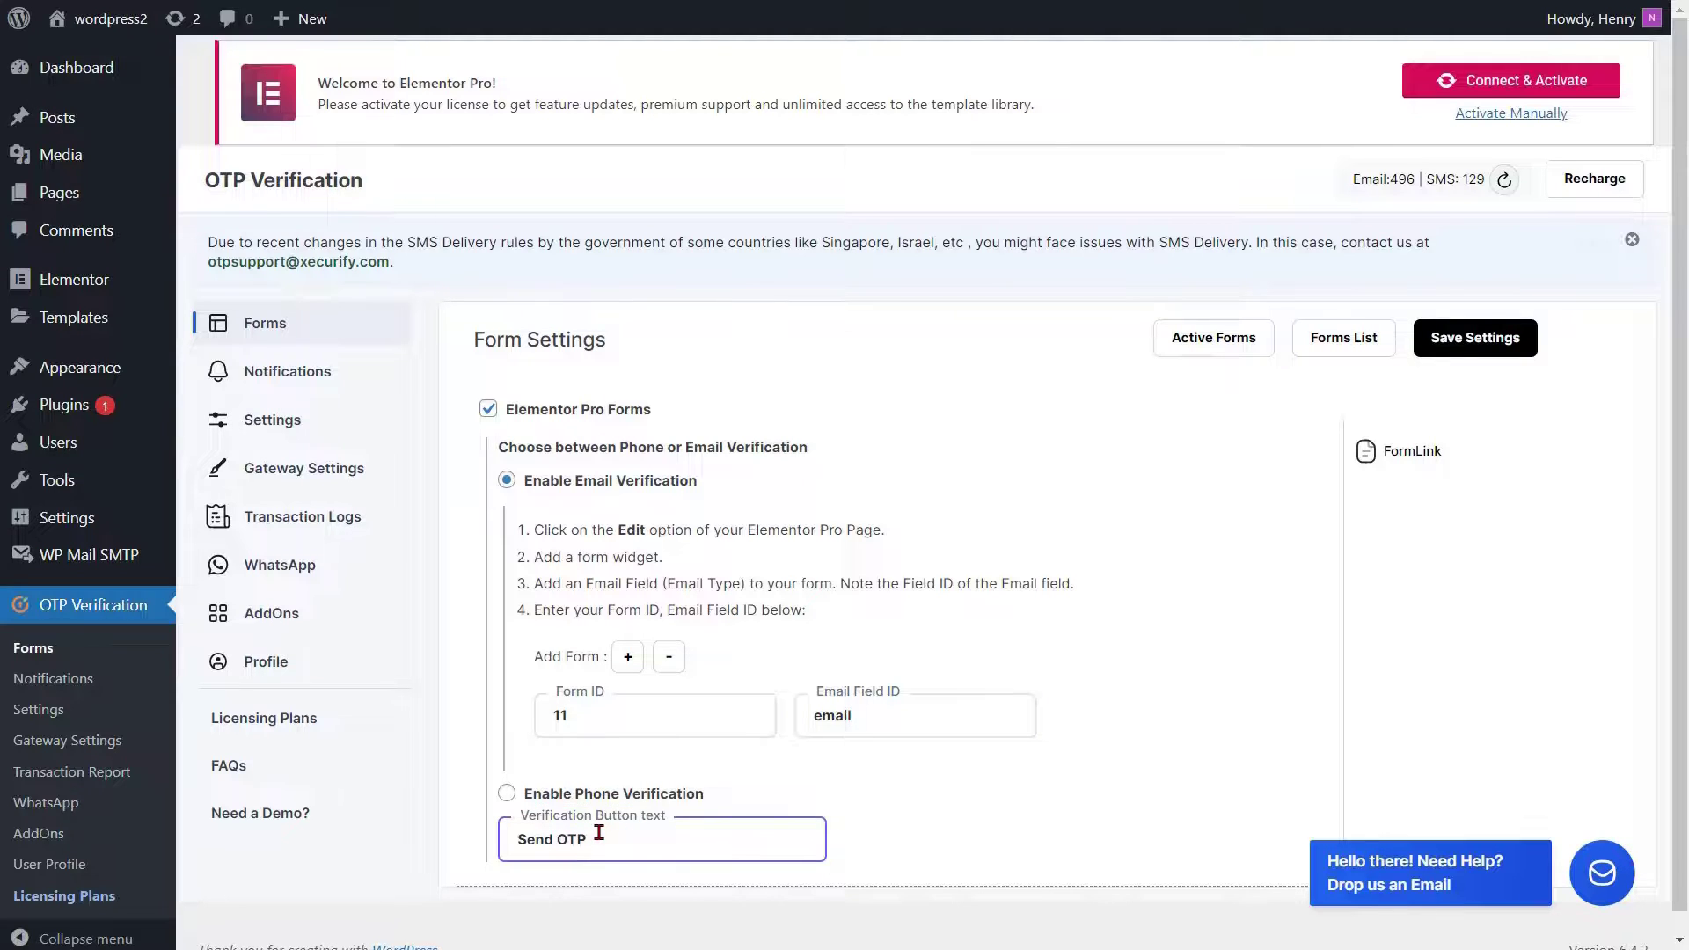
click(1478, 350)
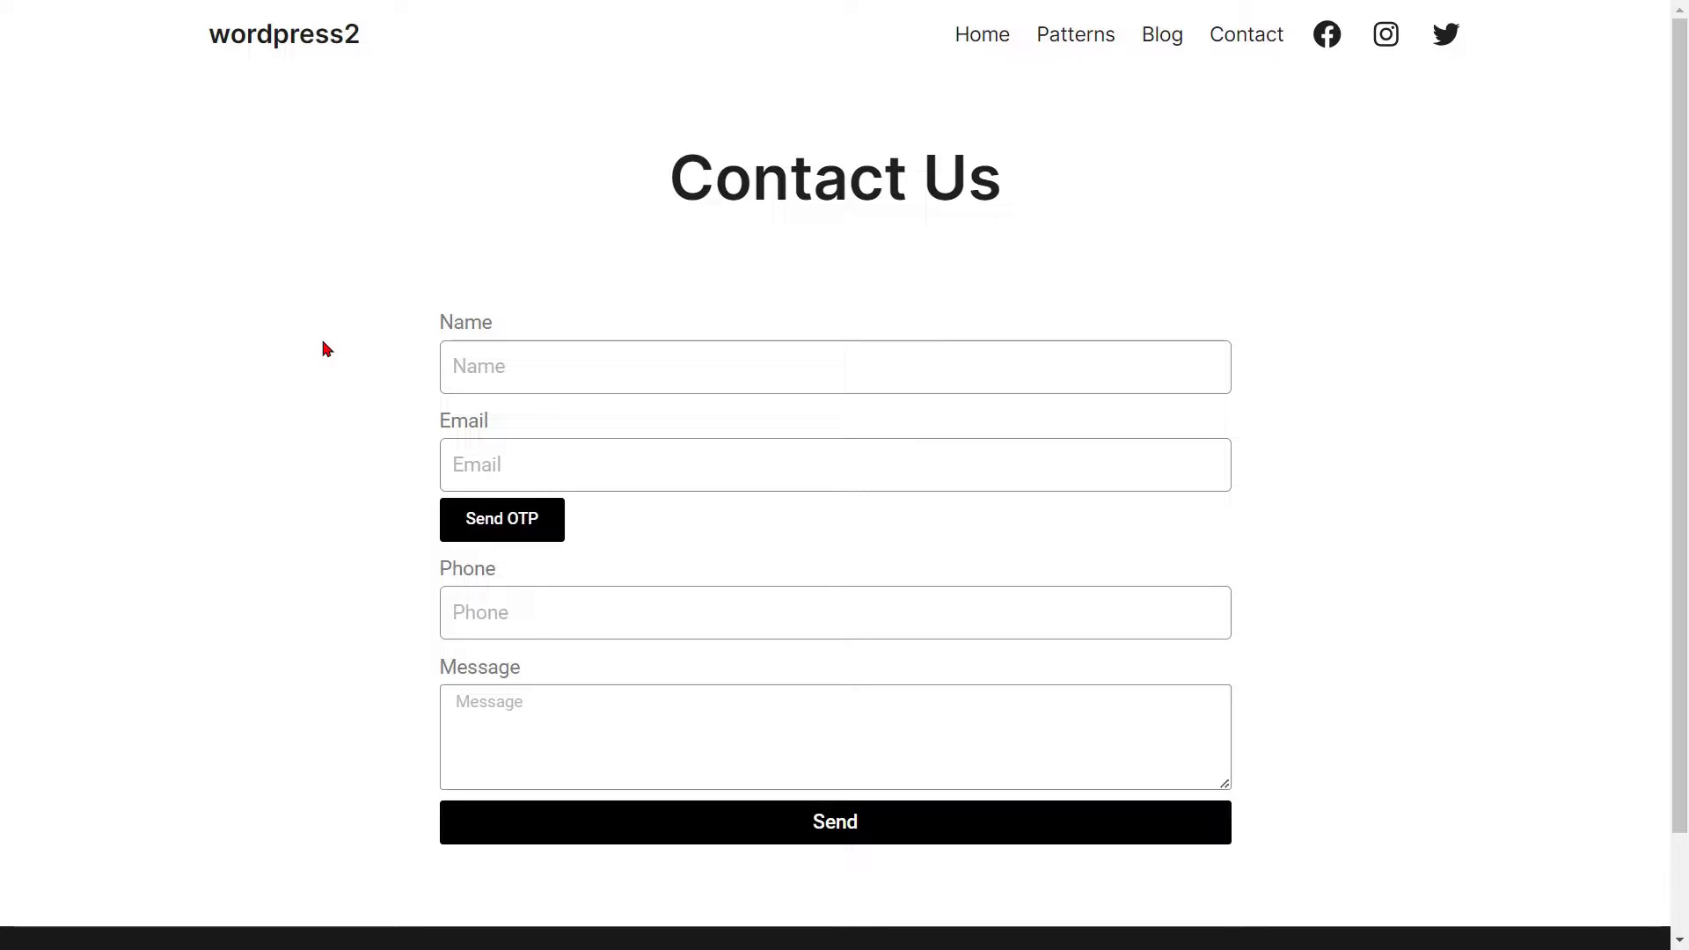
Step: Enter the visitor's name and e-mail address, then request a one-time passcode for the e-mail
click(478, 369)
text(John)
key(Tab)
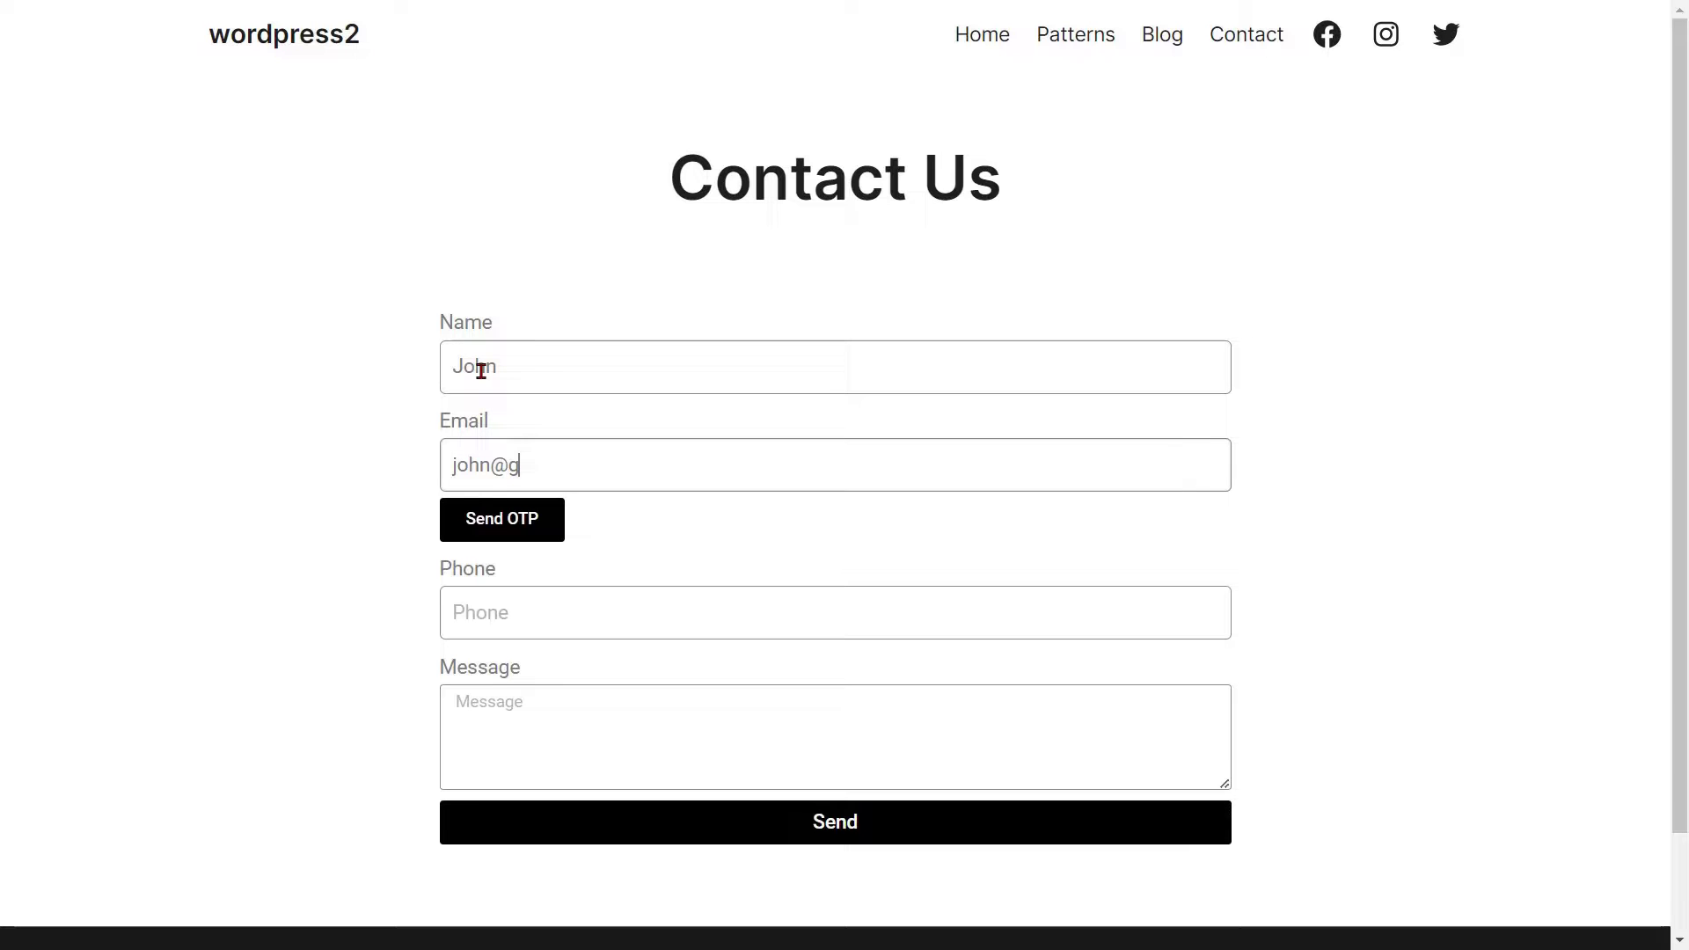
click(508, 524)
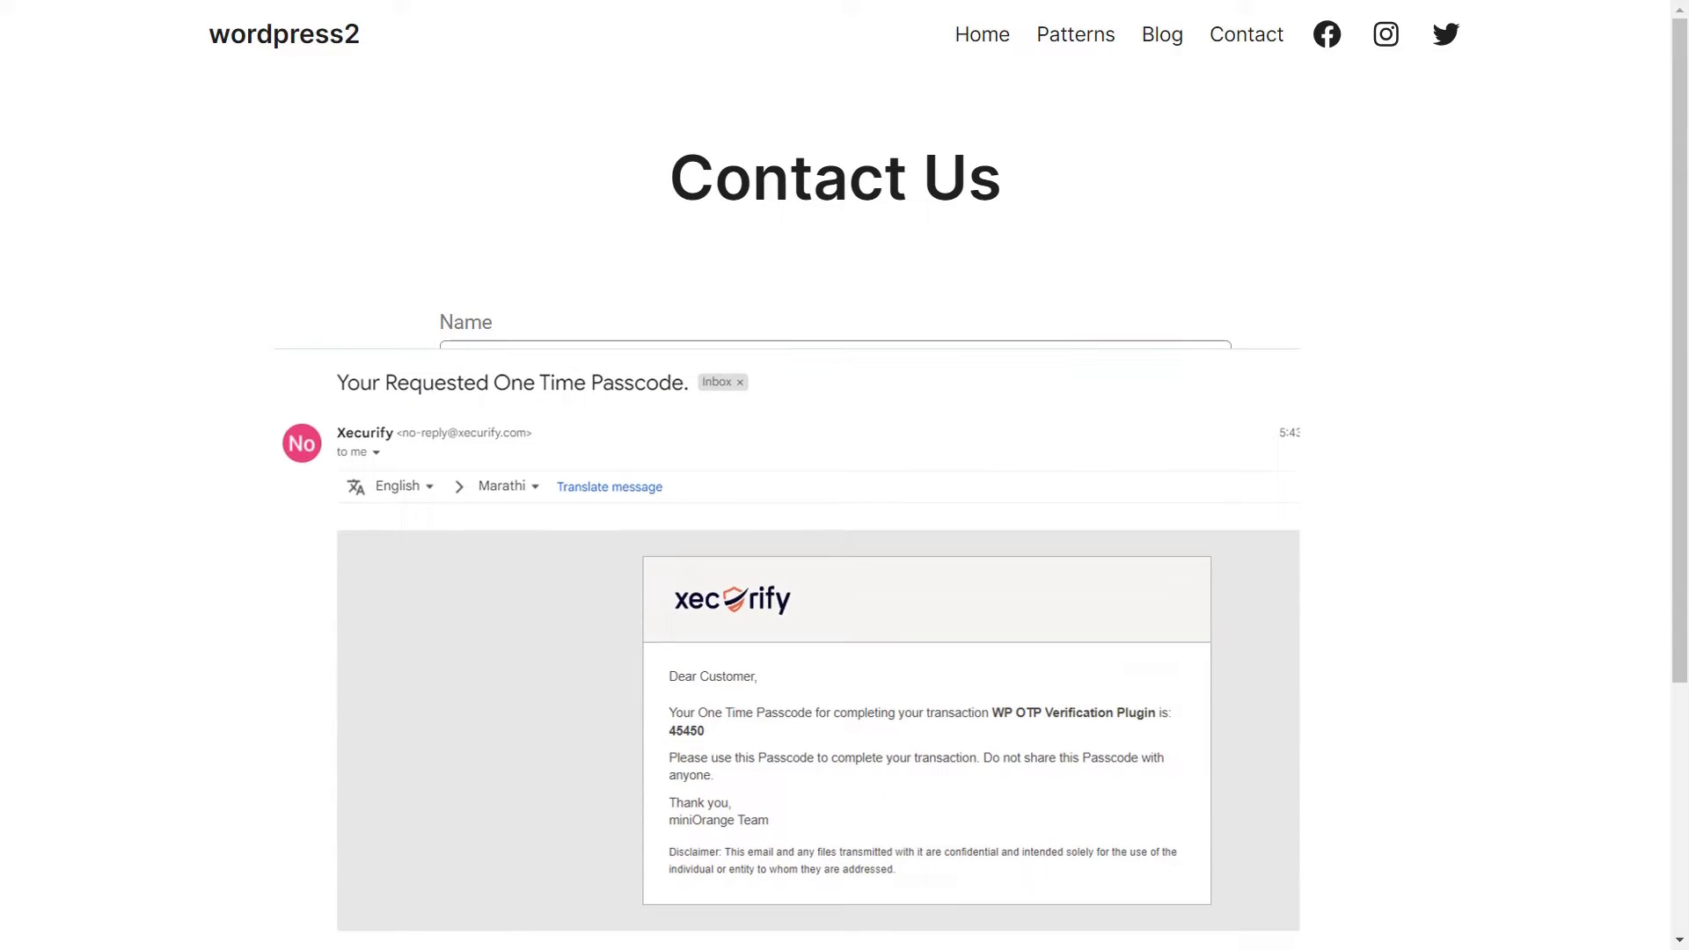
Step: Enter the emailed verification code to verify the e-mail address
click(481, 738)
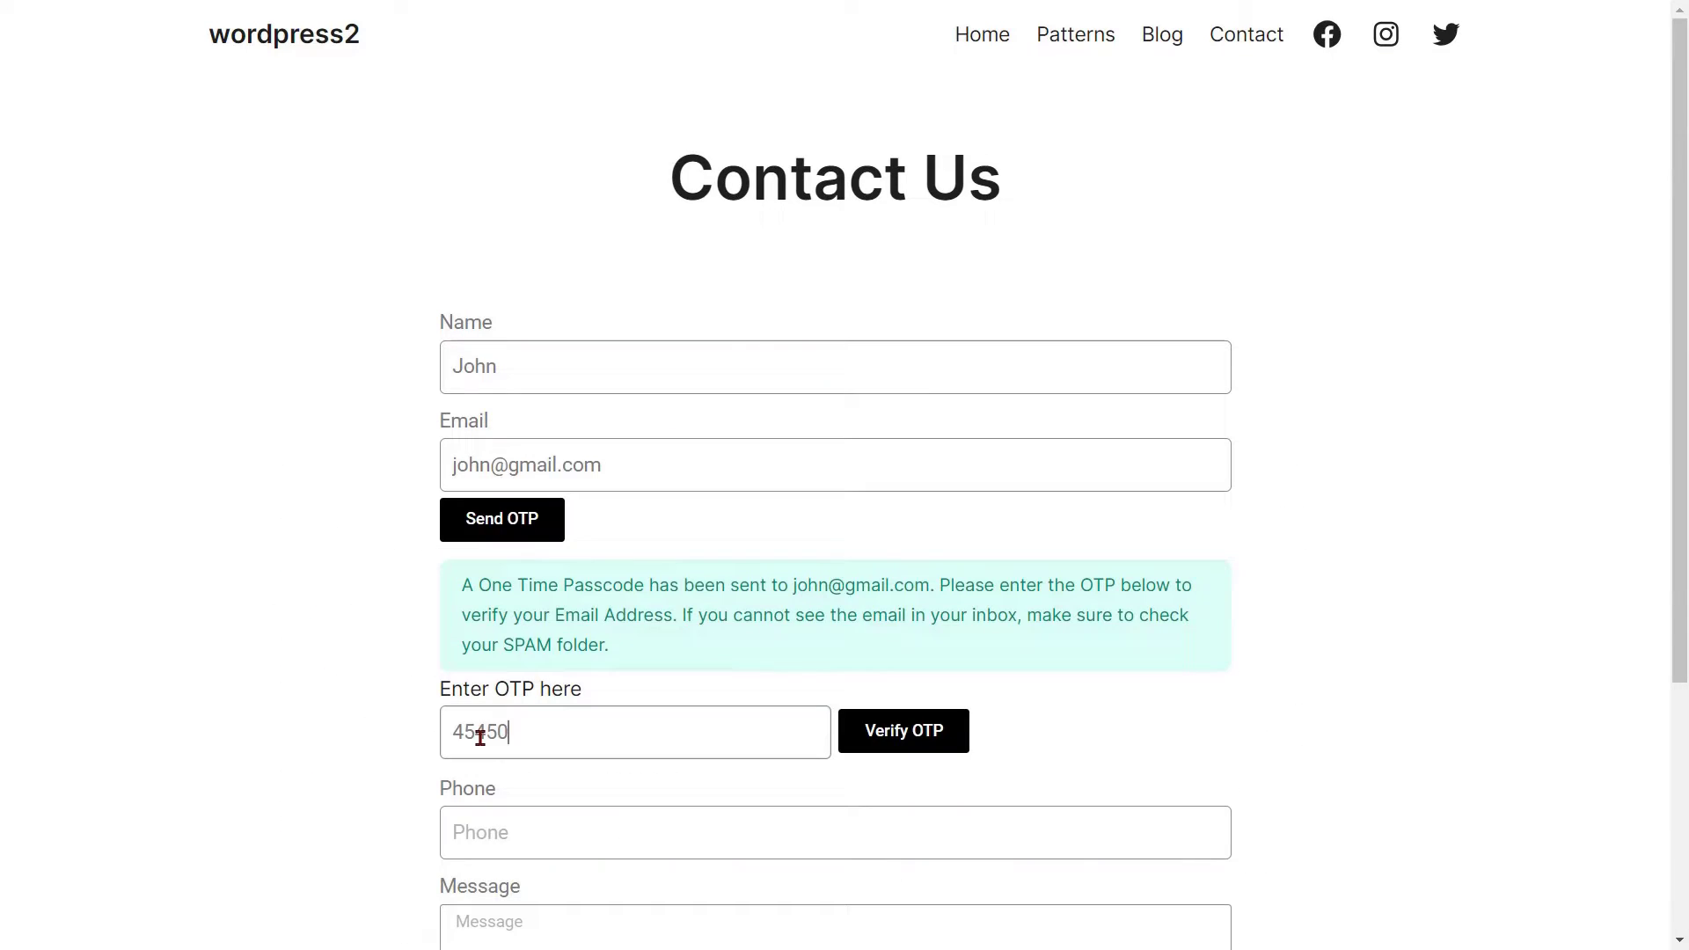
click(896, 730)
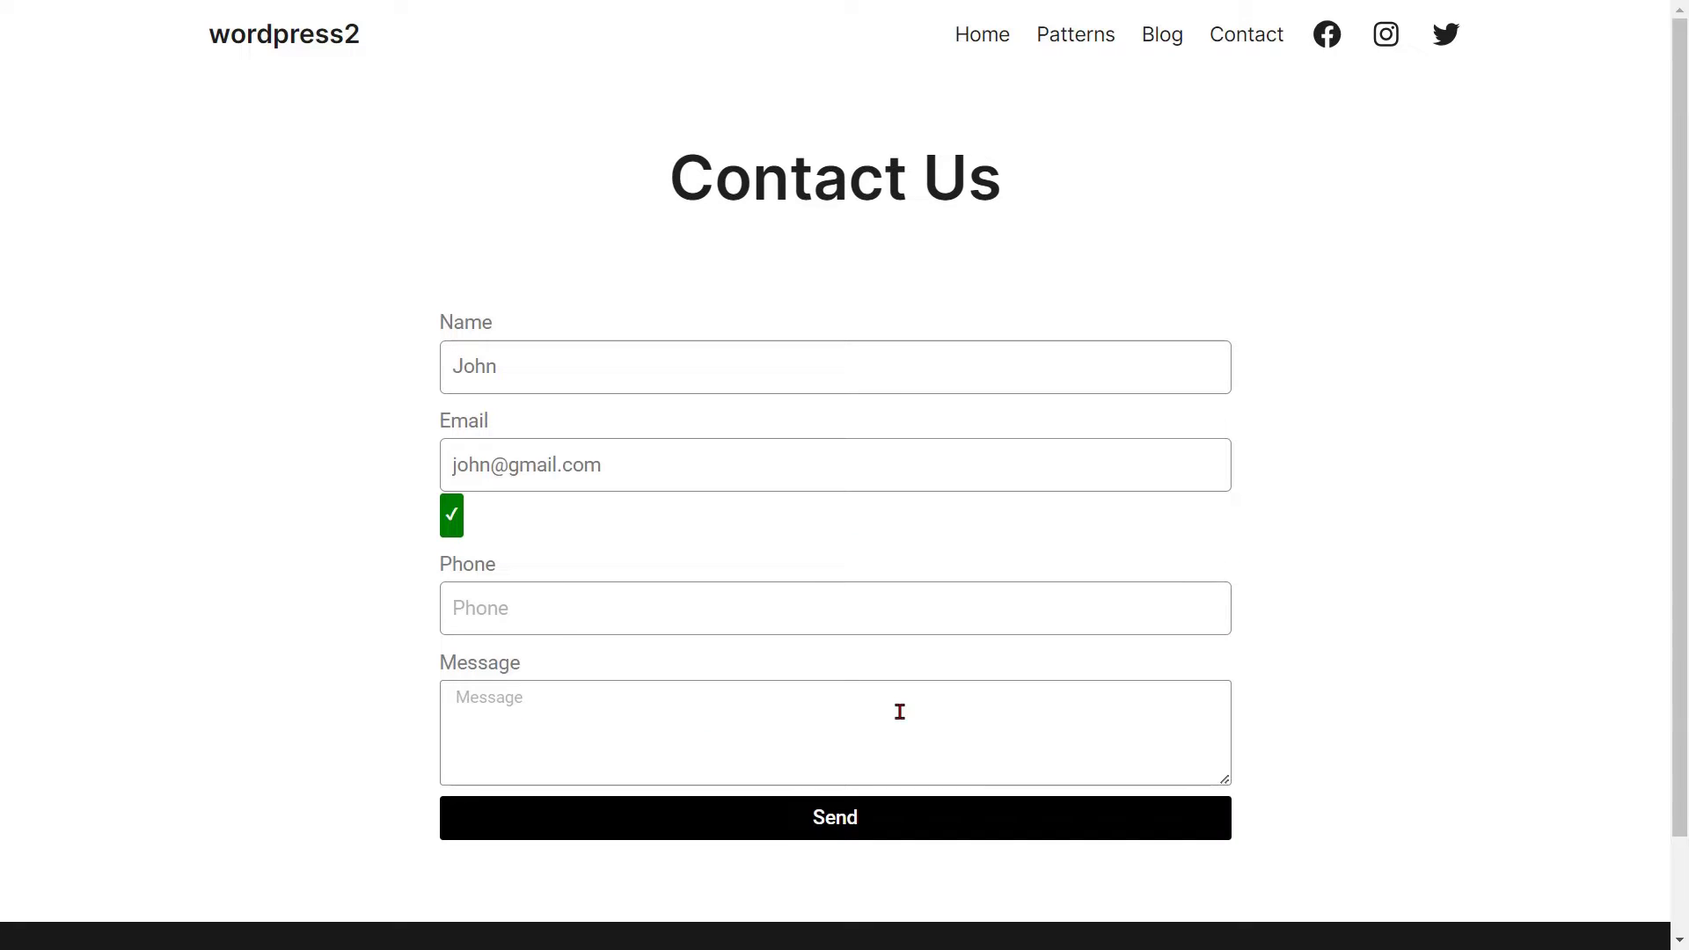
Step: Paste in the phone number, write 'Enter Message' as the message, and submit the form
click(482, 604)
key(ctrl+v)
click(510, 700)
text(Enter Message)
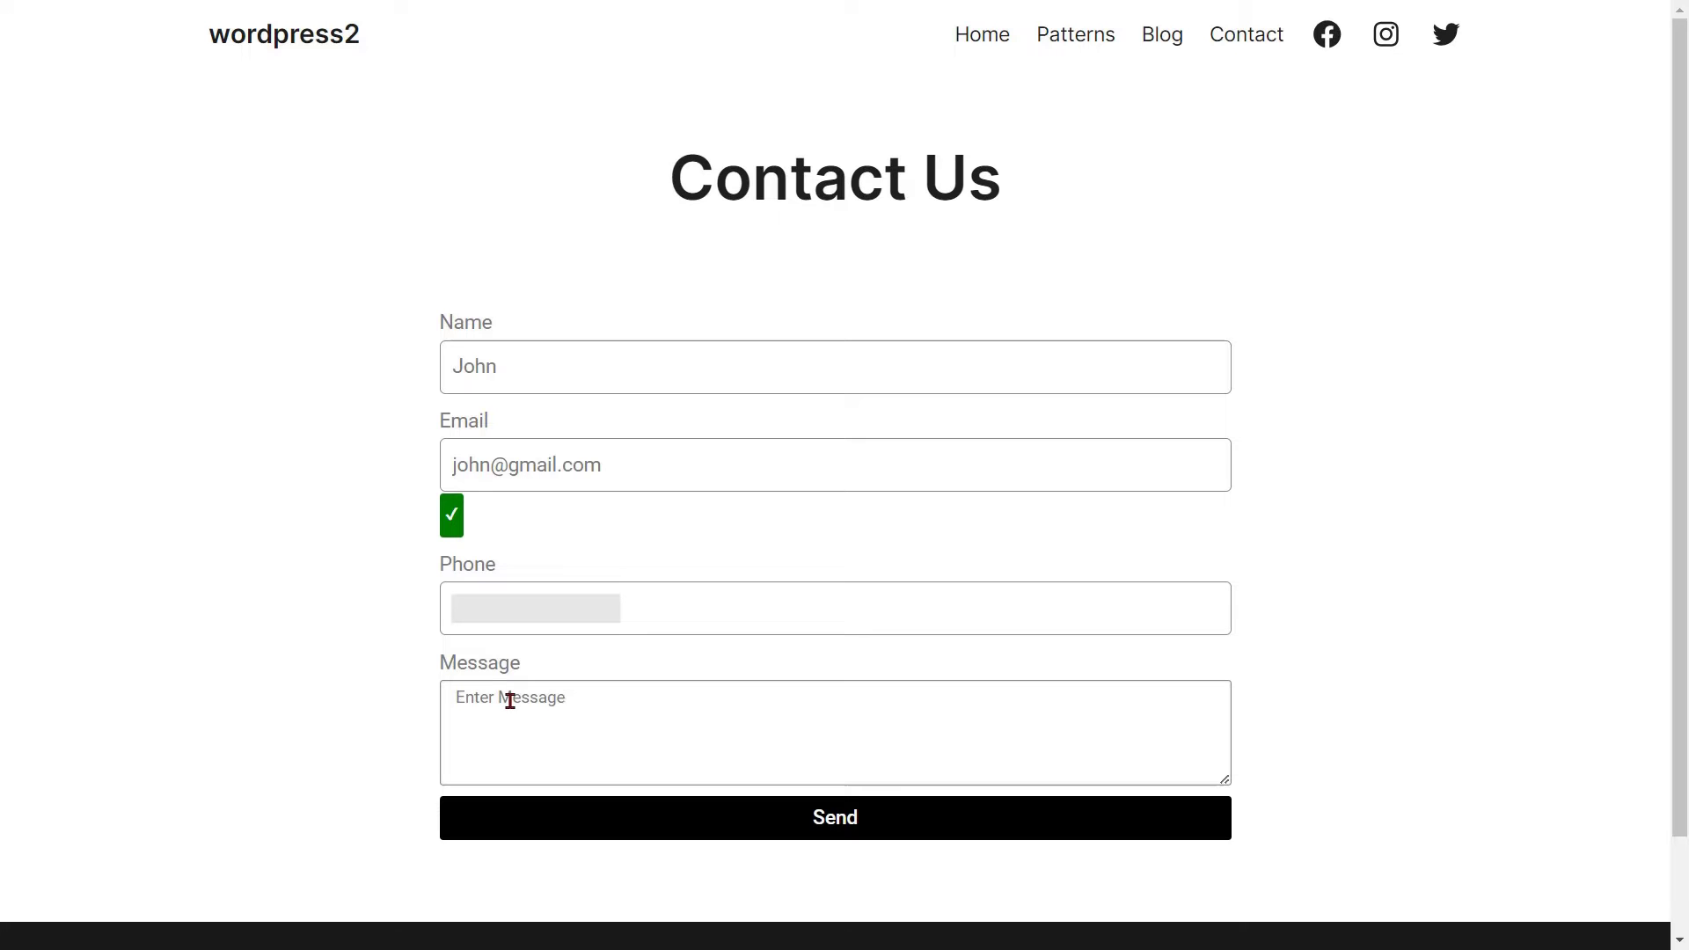
click(838, 824)
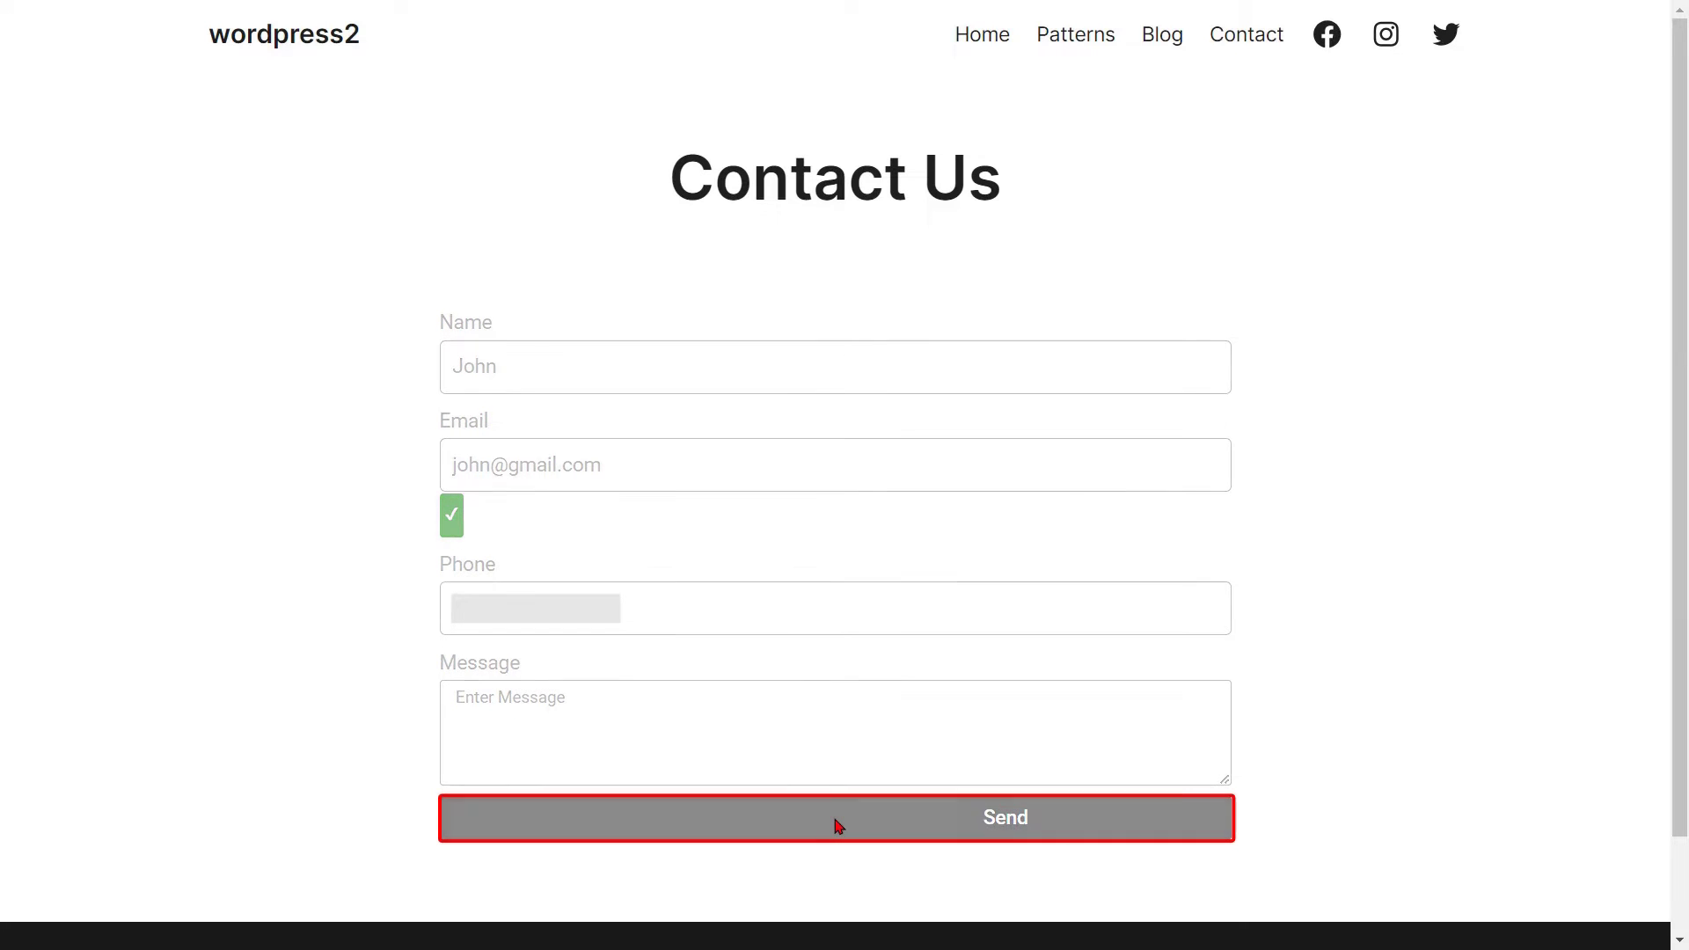